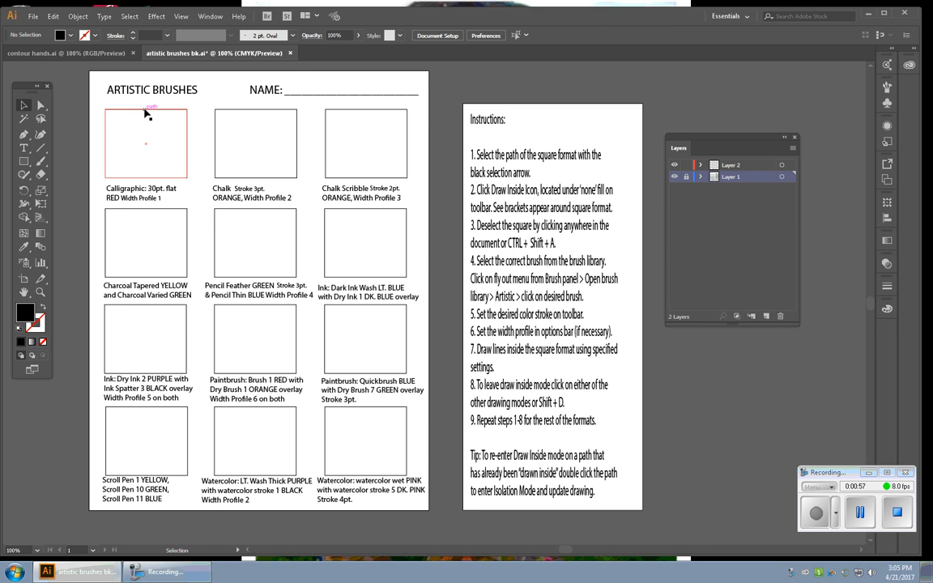
Set the fill to none and switch the first square (Calligraphic) to Draw Inside mode, then deselect it
{"action": "left_click", "coordinate": [44, 343]}
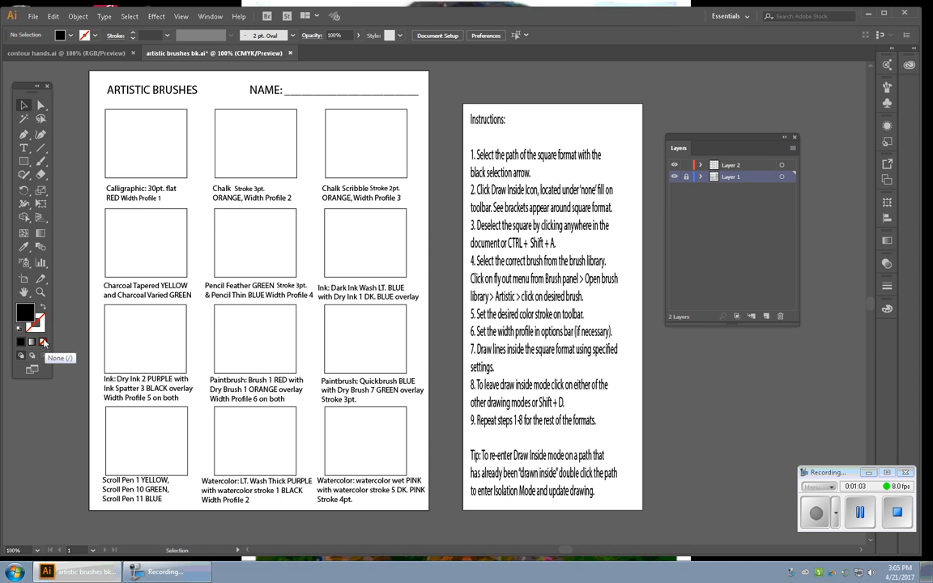
{"action": "left_click", "coordinate": [133, 177]}
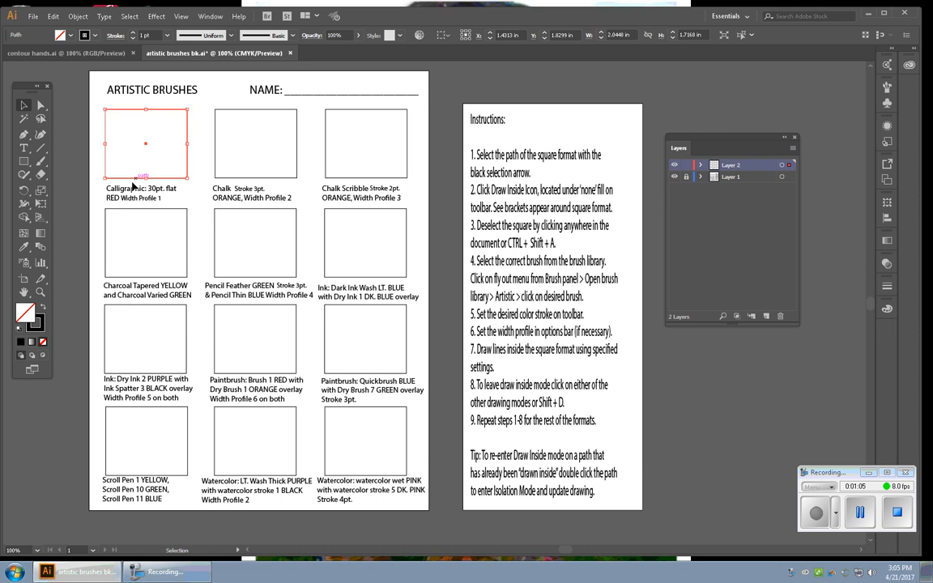
{"action": "left_click", "coordinate": [44, 357]}
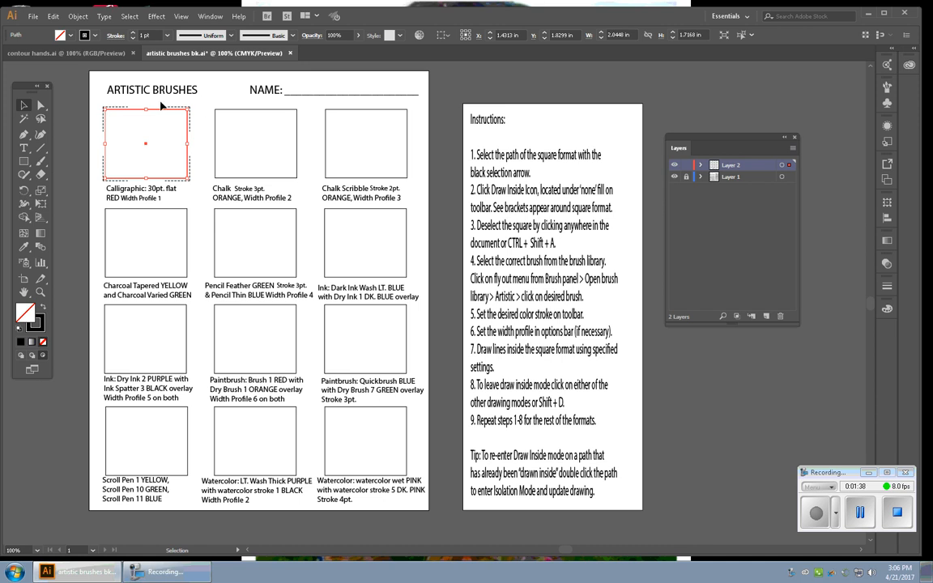
{"action": "left_click", "coordinate": [70, 143]}
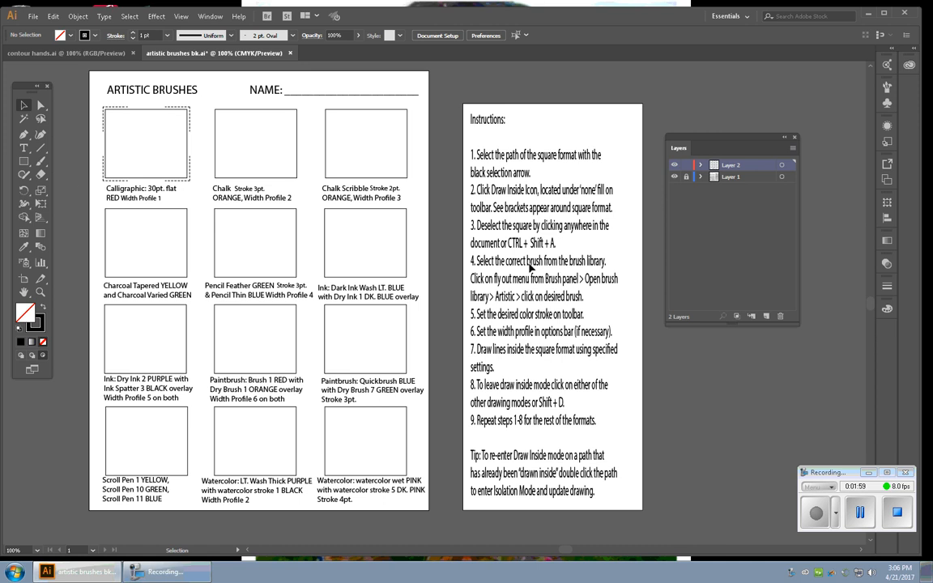
Choose the Paintbrush tool and open the Brushes panel
{"action": "left_click", "coordinate": [42, 164]}
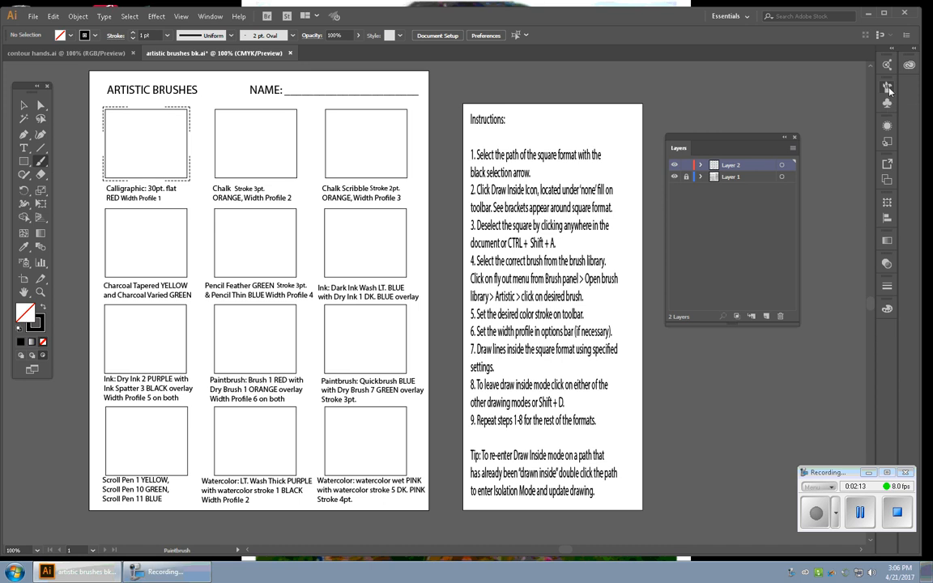
{"action": "left_click", "coordinate": [210, 17]}
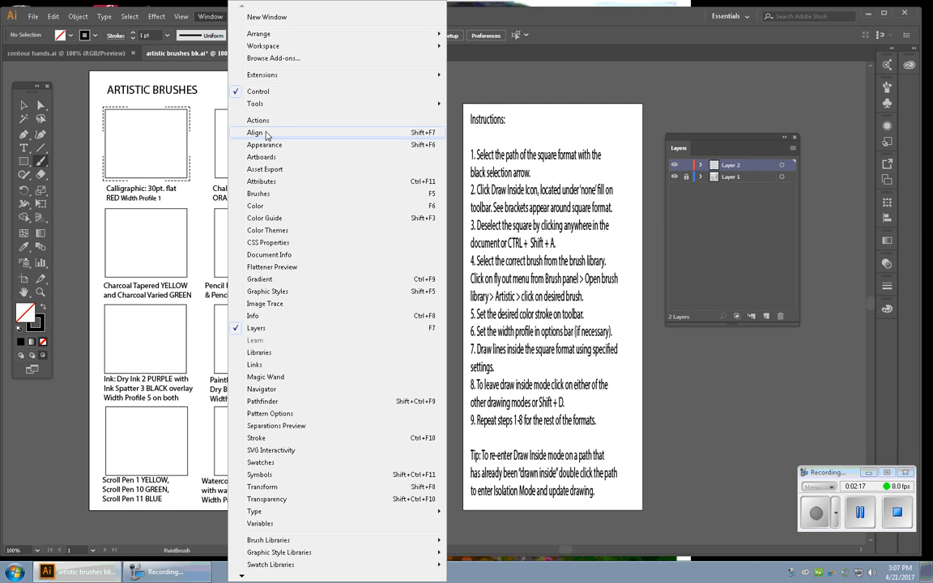
{"action": "left_click", "coordinate": [275, 196]}
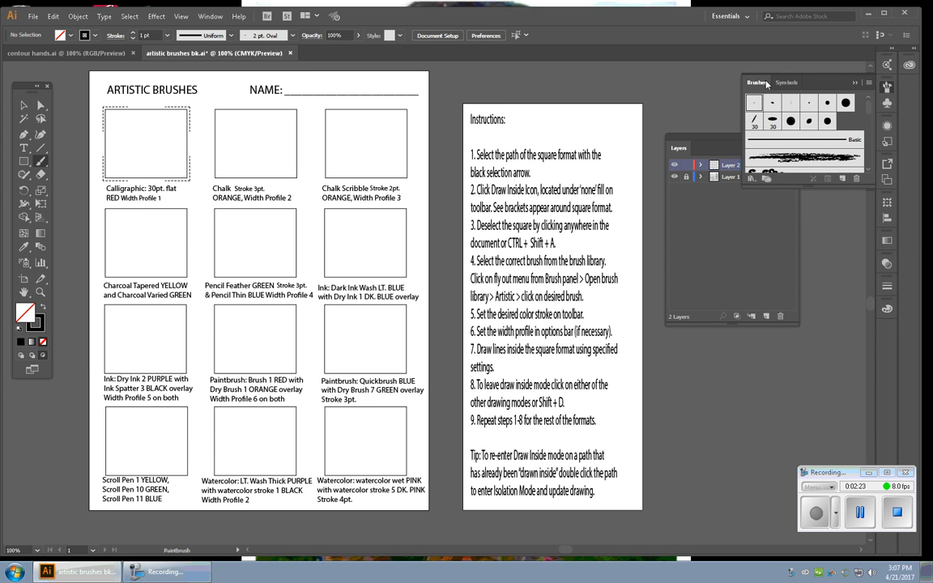
Open the Artistic_Calligraphic brush library
{"action": "left_click", "coordinate": [752, 178]}
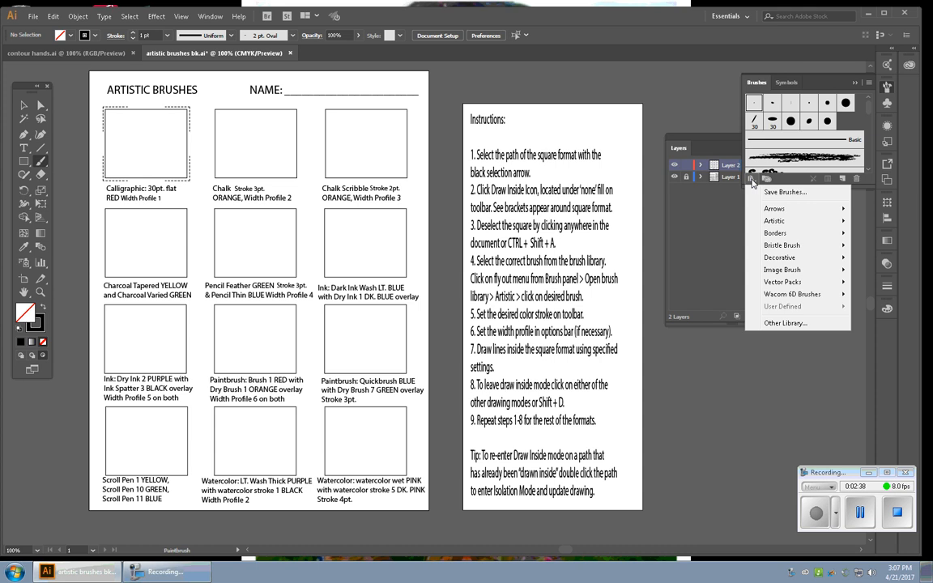
{"action": "mouse_move", "coordinate": [770, 224]}
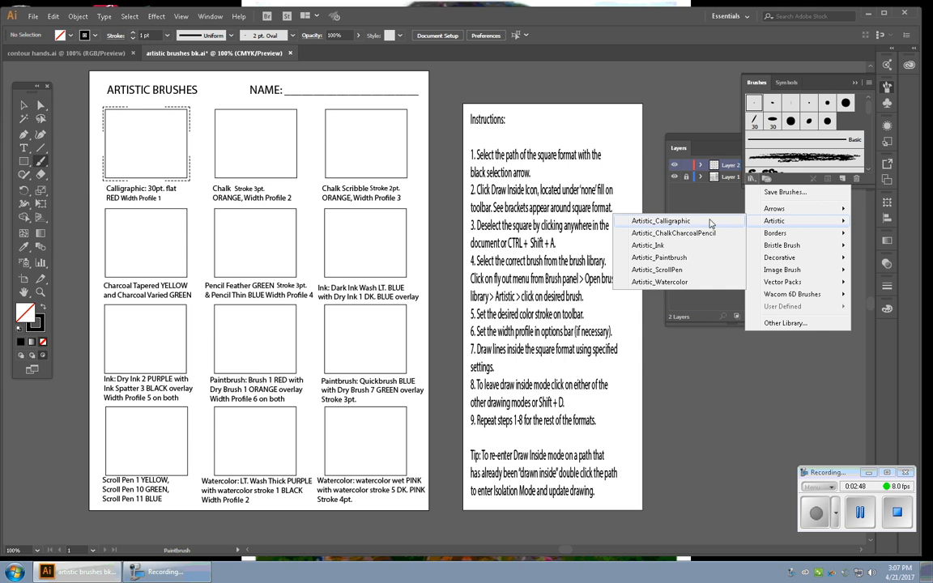
{"action": "left_click", "coordinate": [676, 222]}
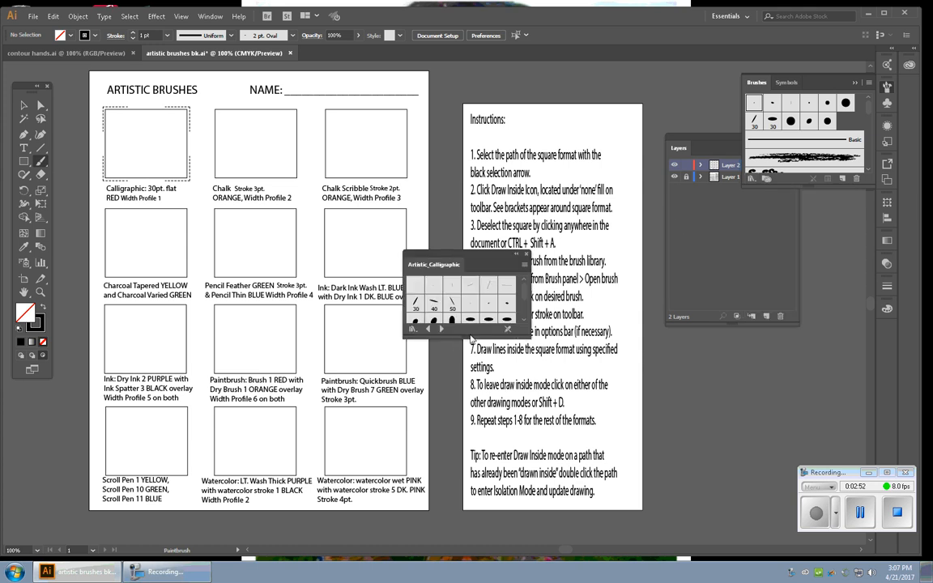
Show the Artistic_Calligraphic library as a list and pick the 30 pt. Flat brush
{"action": "left_click_drag", "start_coordinate": [468, 336], "coordinate": [470, 403]}
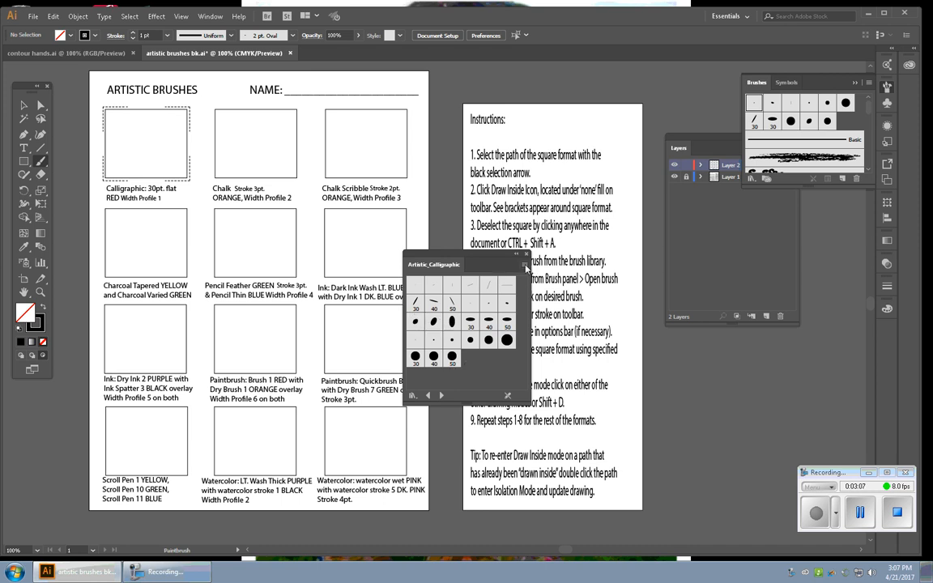
{"action": "left_click", "coordinate": [525, 265]}
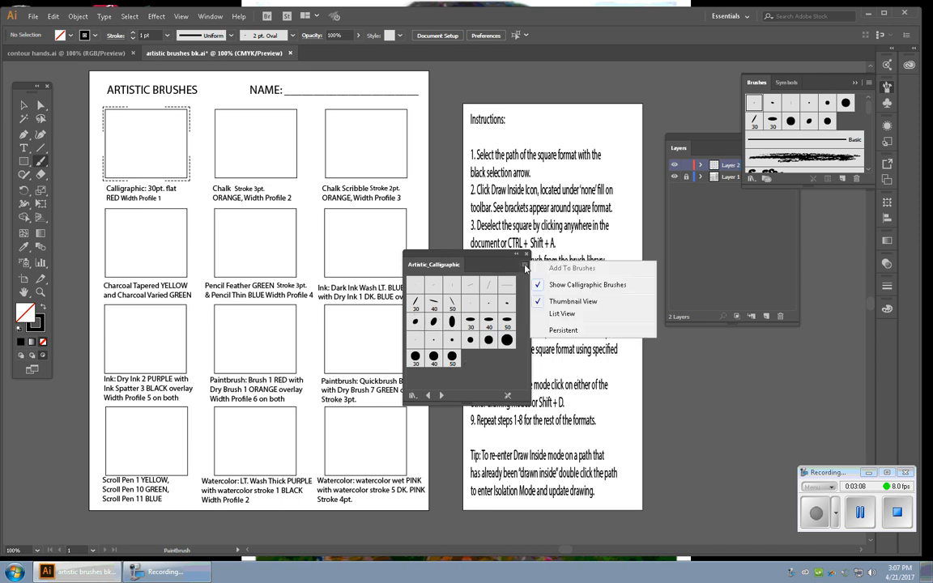
{"action": "left_click", "coordinate": [563, 315]}
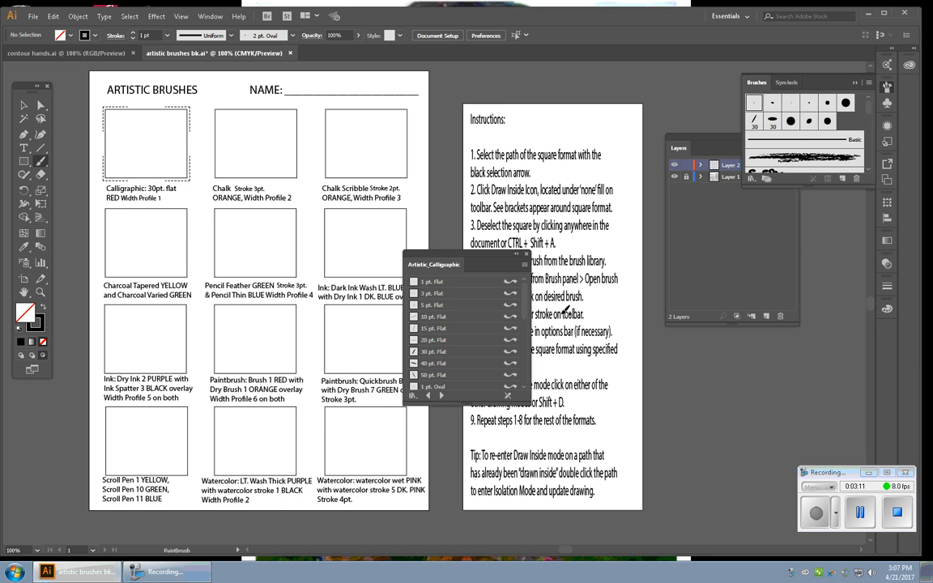
{"action": "left_click_drag", "start_coordinate": [465, 397], "coordinate": [470, 473]}
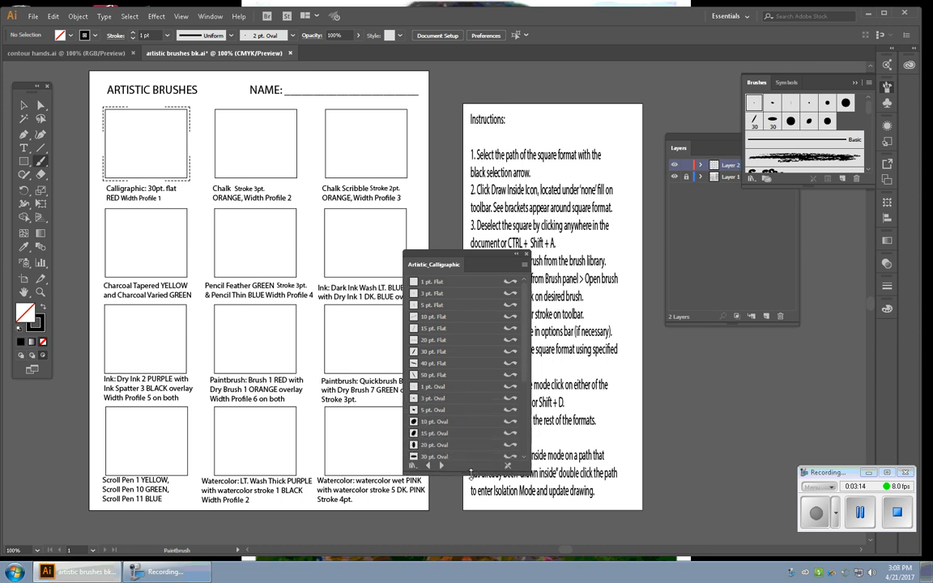
{"action": "left_click", "coordinate": [435, 353]}
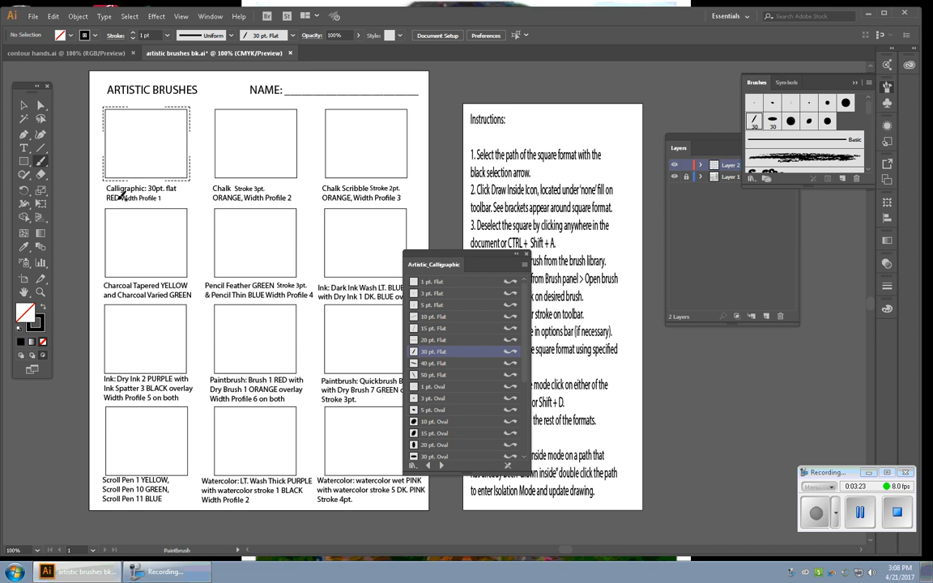
Set the stroke color to red F90831 in the Color Picker
{"action": "left_click", "coordinate": [37, 328]}
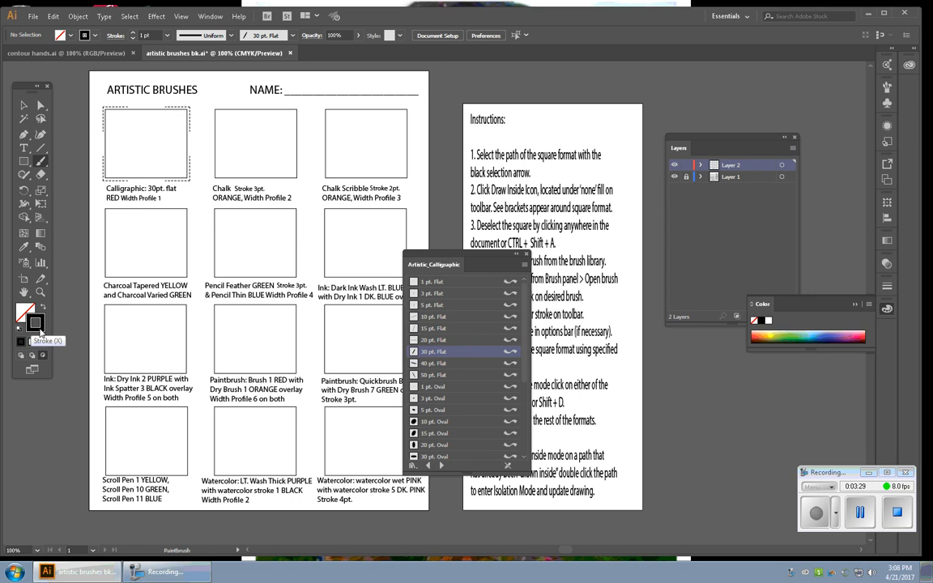
{"action": "double_click", "coordinate": [37, 327]}
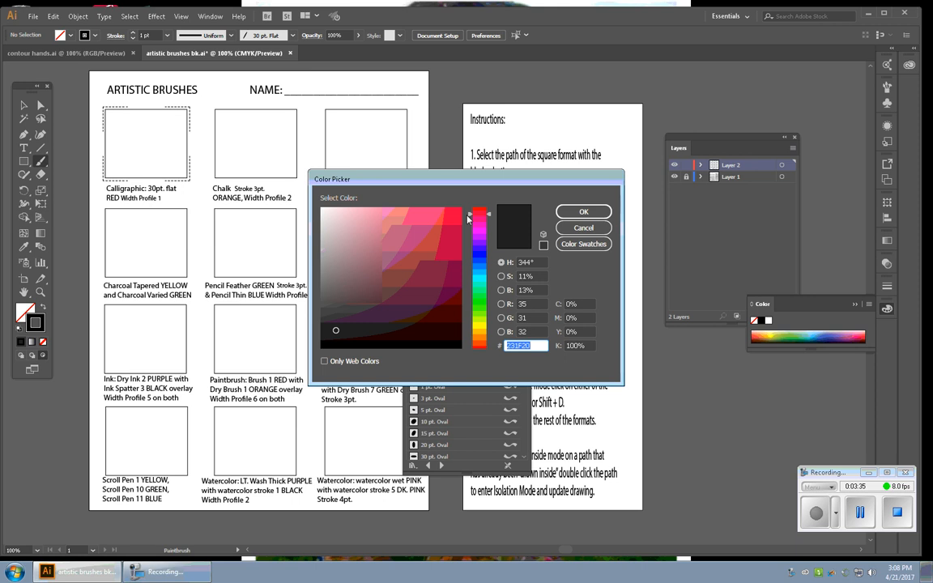
{"action": "left_click", "coordinate": [481, 212]}
{"action": "left_click", "coordinate": [457, 211]}
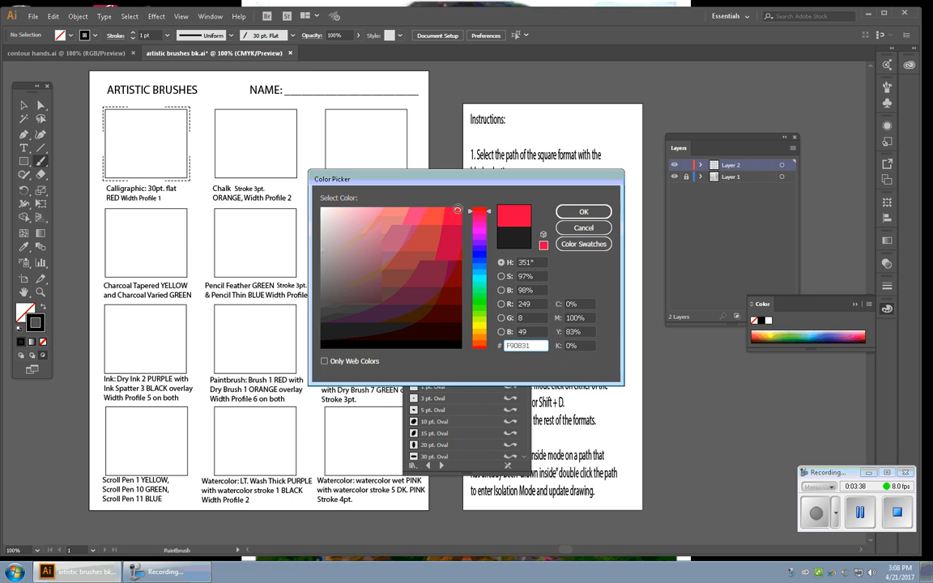
{"action": "left_click", "coordinate": [583, 212]}
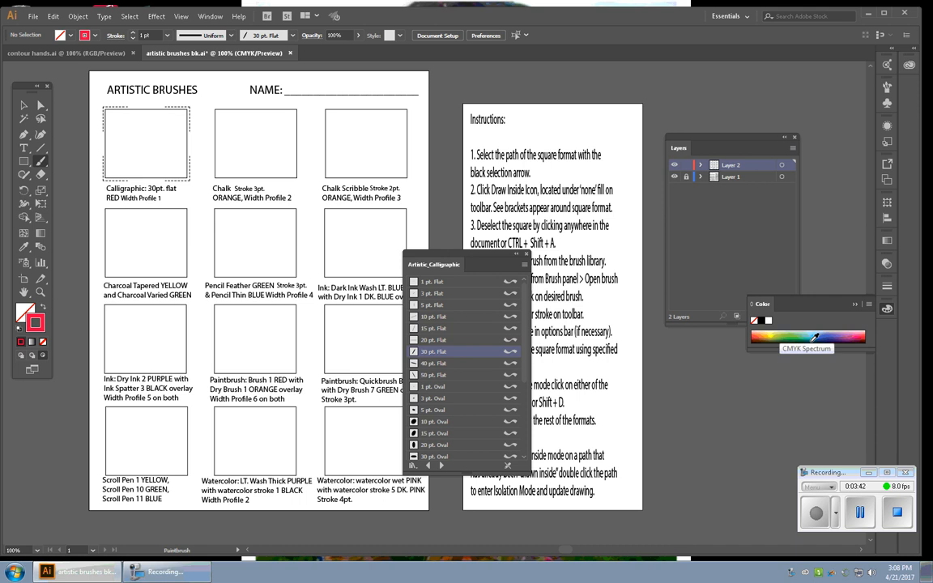
{"action": "left_click_drag", "start_coordinate": [809, 346], "coordinate": [809, 447]}
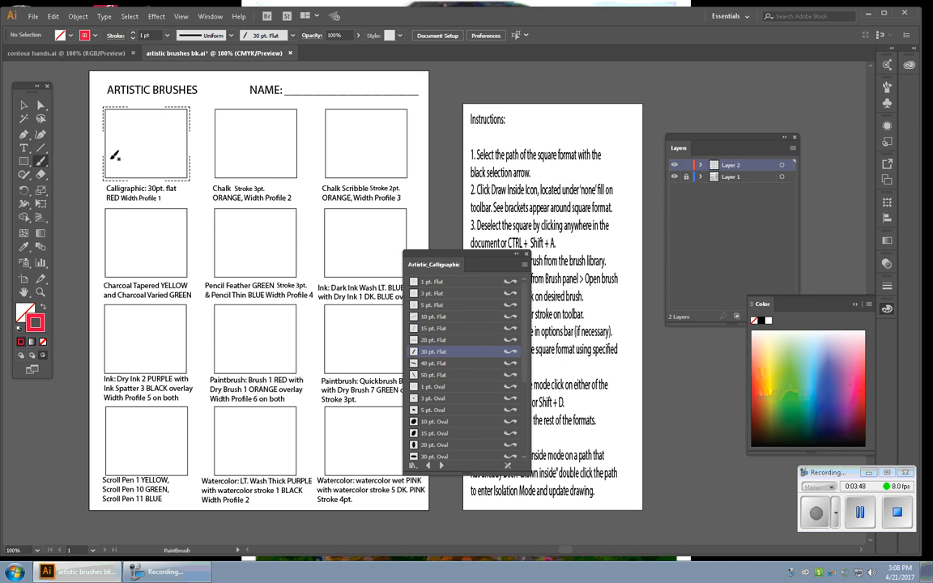
Paint several red calligraphic strokes inside the first square, then leave Draw Inside mode
{"action": "mouse_move", "coordinate": [94, 177]}
{"action": "left_mouse_down"}
{"action": "mouse_move", "coordinate": [144, 123]}
{"action": "mouse_move", "coordinate": [169, 120]}
{"action": "mouse_move", "coordinate": [161, 169]}
{"action": "mouse_move", "coordinate": [123, 151]}
{"action": "mouse_move", "coordinate": [167, 165]}
{"action": "mouse_move", "coordinate": [186, 119]}
{"action": "left_mouse_up"}
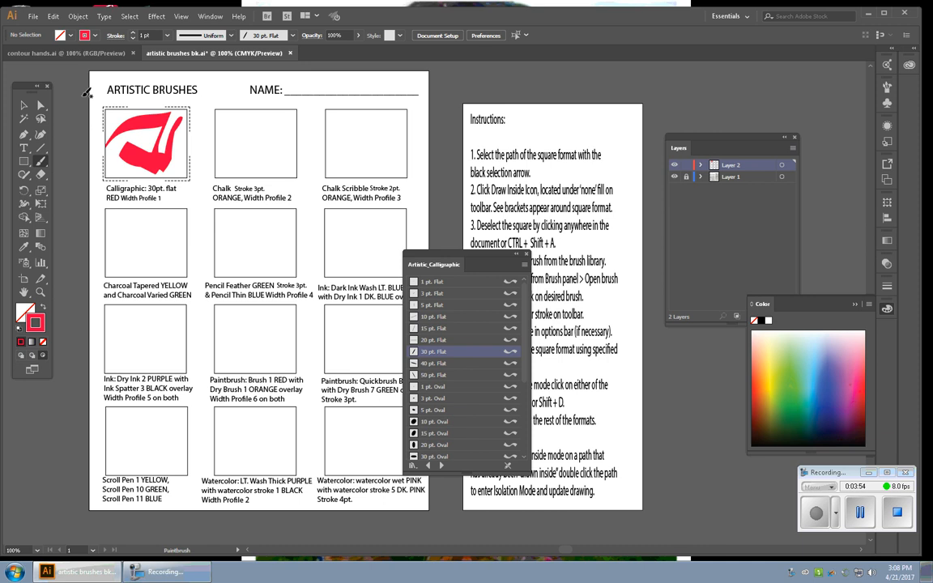
{"action": "mouse_move", "coordinate": [78, 84]}
{"action": "left_mouse_down"}
{"action": "mouse_move", "coordinate": [138, 131]}
{"action": "mouse_move", "coordinate": [191, 211]}
{"action": "left_mouse_up"}
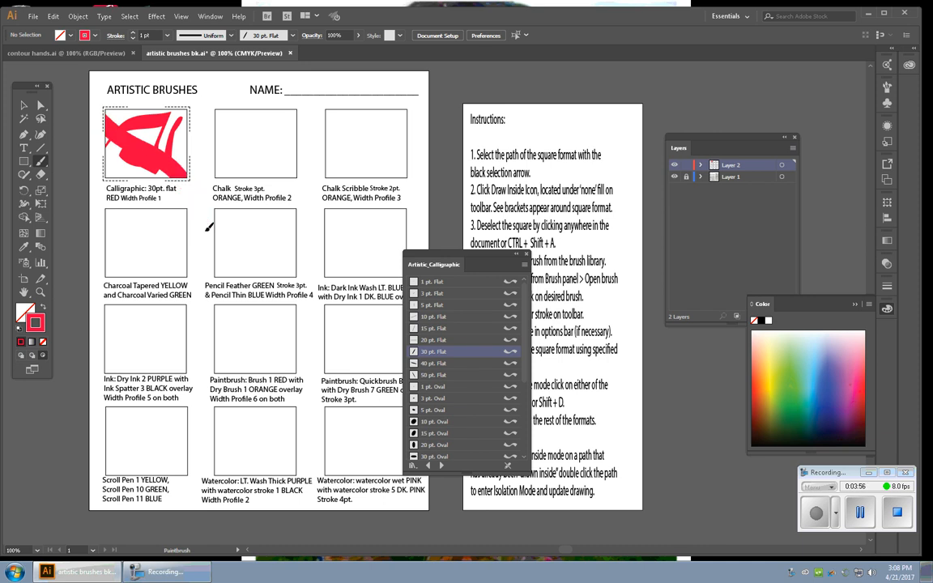
{"action": "left_click_drag", "start_coordinate": [86, 162], "coordinate": [134, 146]}
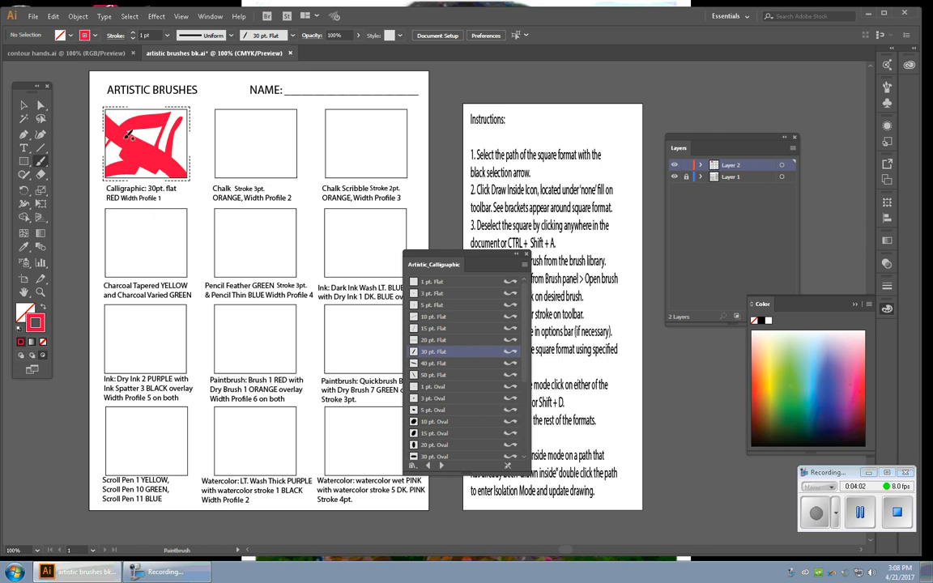
{"action": "left_click_drag", "start_coordinate": [112, 144], "coordinate": [184, 162]}
{"action": "mouse_move", "coordinate": [427, 259]}
{"action": "left_mouse_down"}
{"action": "mouse_move", "coordinate": [543, 217]}
{"action": "mouse_move", "coordinate": [765, 91]}
{"action": "mouse_move", "coordinate": [752, 80]}
{"action": "left_mouse_up"}
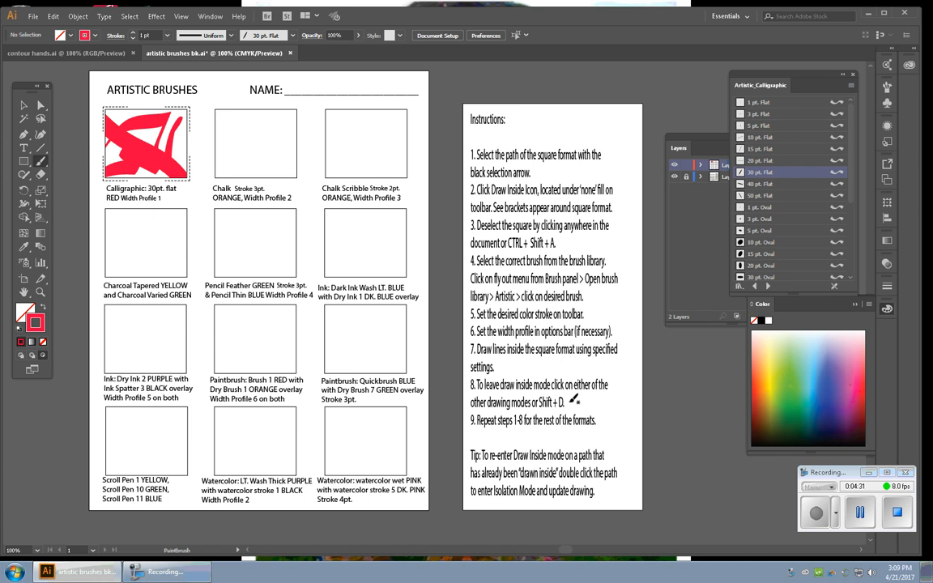
{"action": "key", "text": "shift+d"}
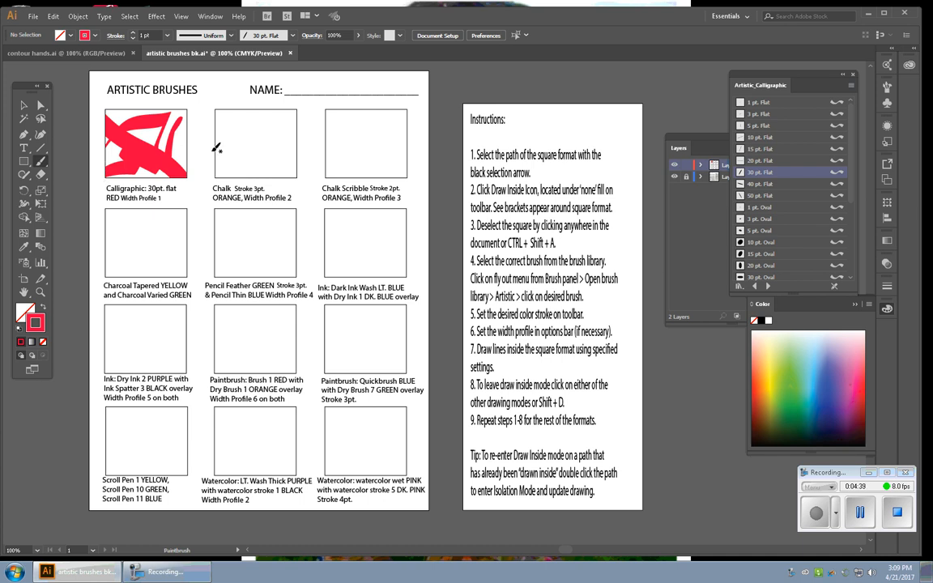
Select the second square (Chalk) and switch it to Draw Inside mode, then deselect it
{"action": "left_click", "coordinate": [25, 106]}
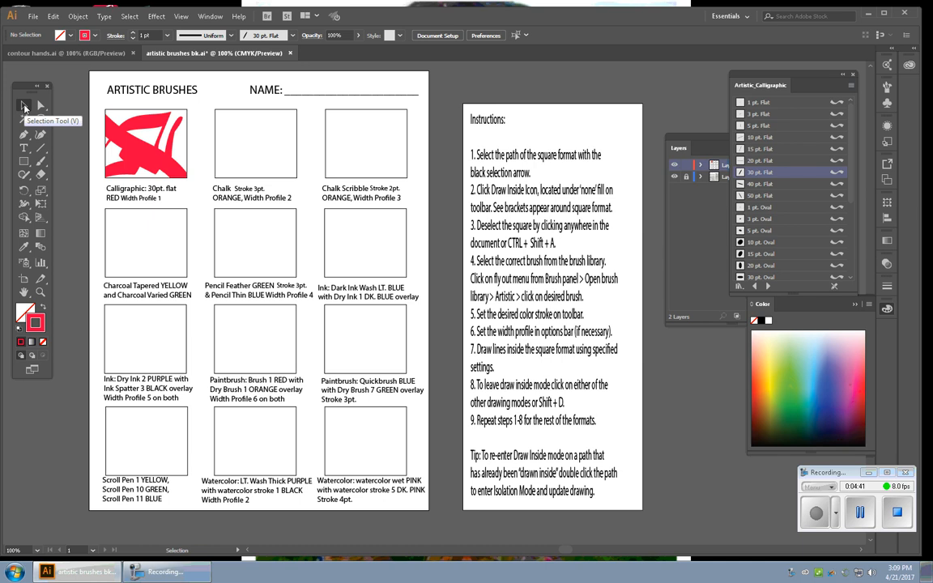
{"action": "left_click", "coordinate": [245, 110]}
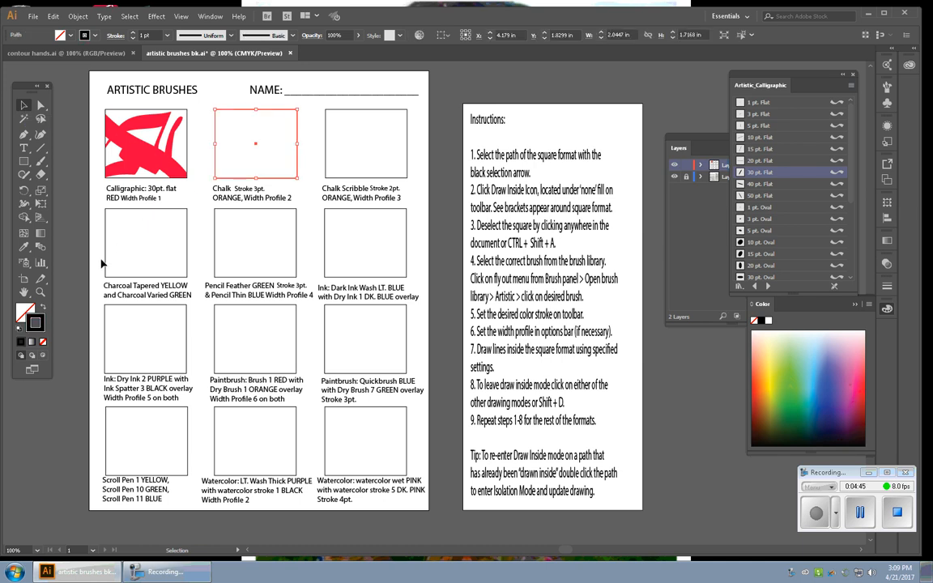
{"action": "left_click", "coordinate": [44, 359]}
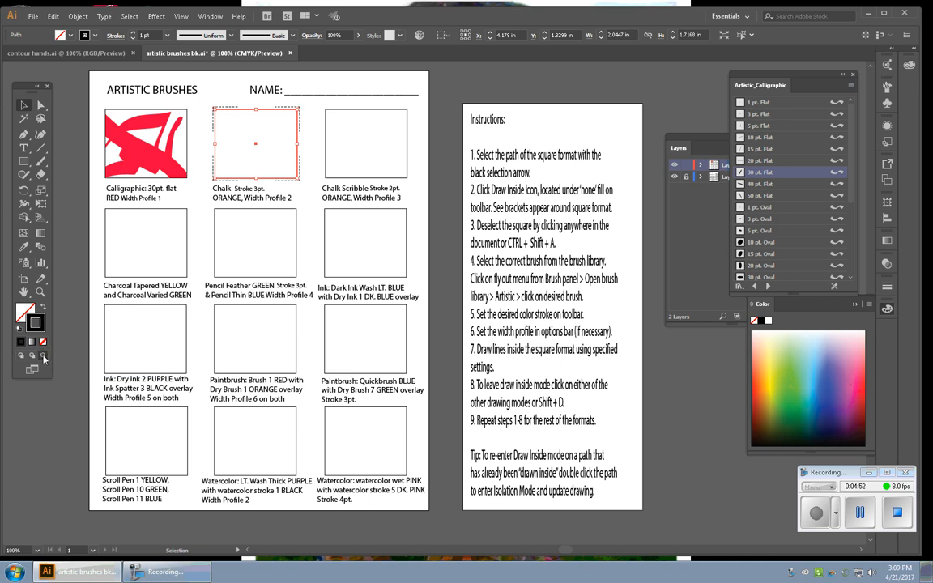
{"action": "left_click", "coordinate": [63, 415]}
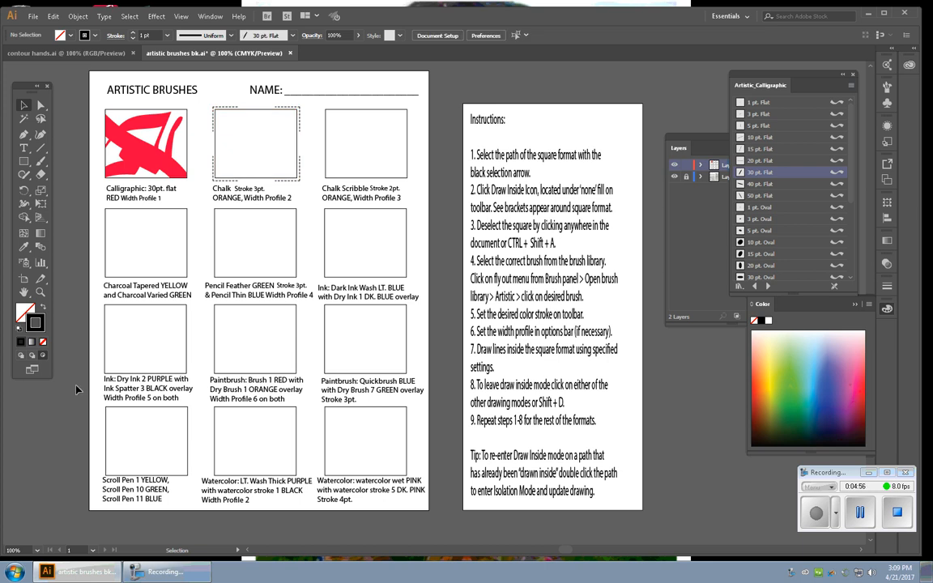
{"action": "left_click", "coordinate": [260, 179]}
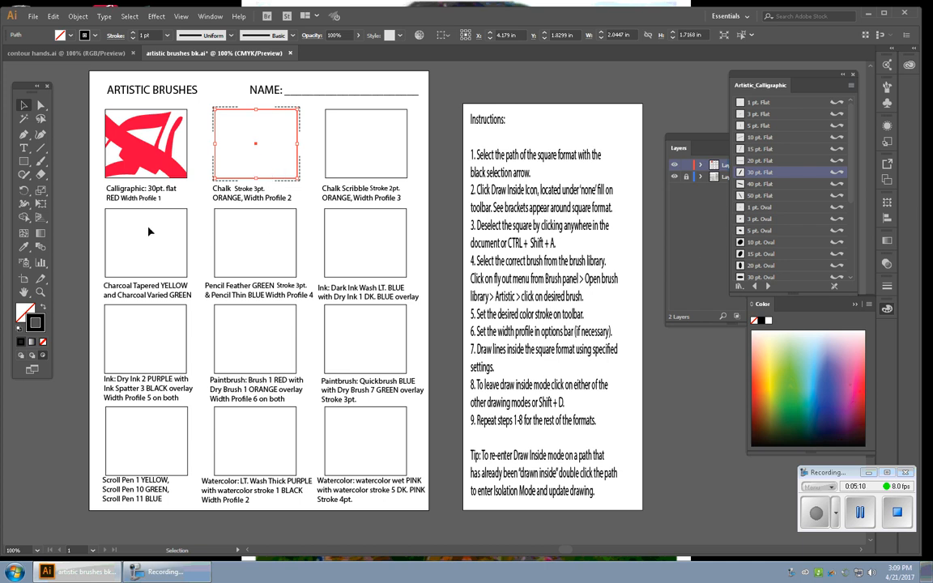
{"action": "left_click", "coordinate": [66, 414]}
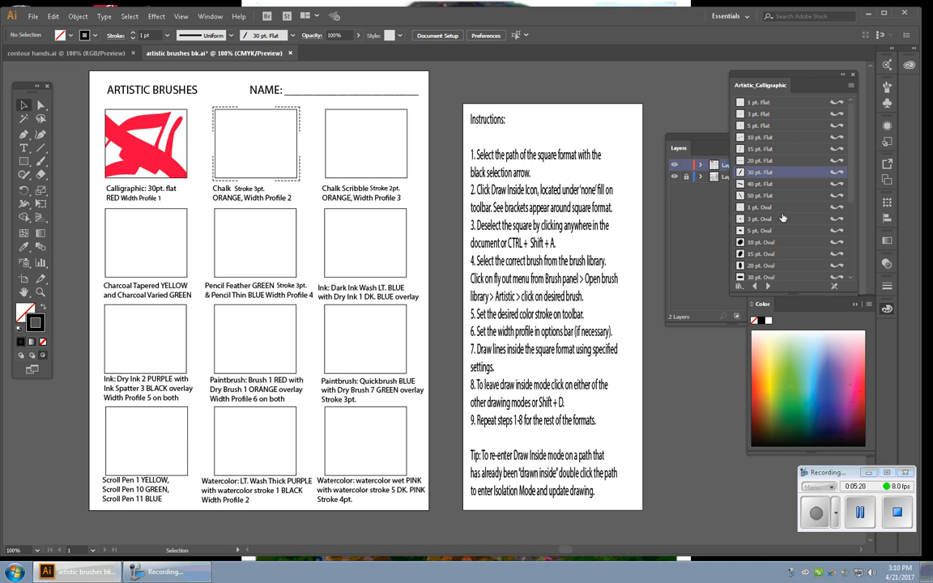
Switch to the Artistic_ChalkCharcoalPencil library and pick the Chalk brush
{"action": "left_click", "coordinate": [769, 288]}
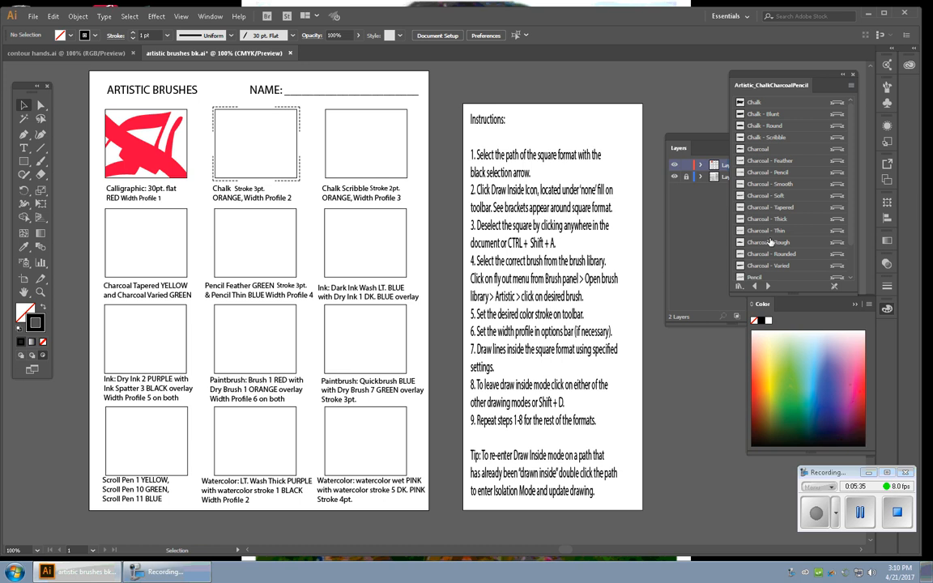
{"action": "left_click", "coordinate": [761, 102]}
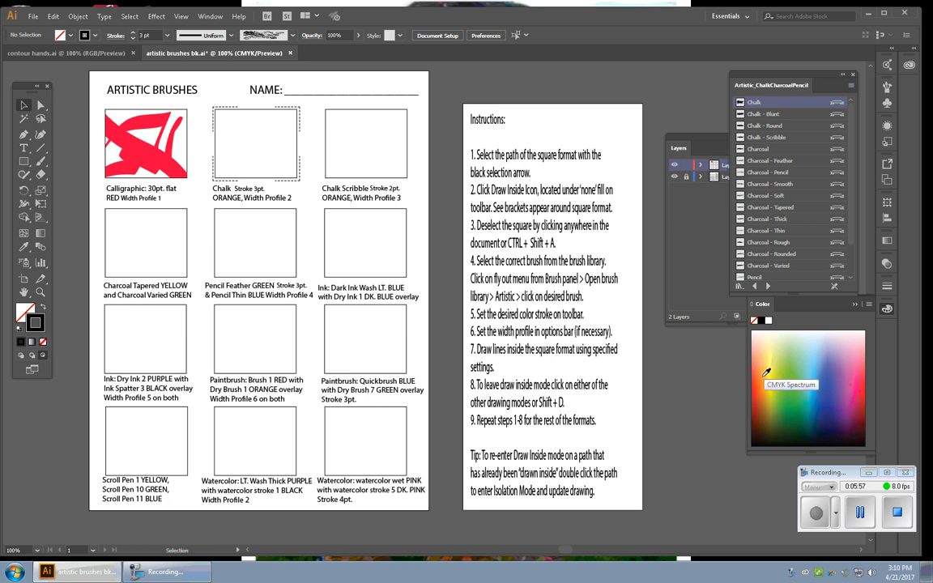
Set the stroke color to orange and the variable width profile to Width Profile 2
{"action": "left_click", "coordinate": [766, 374]}
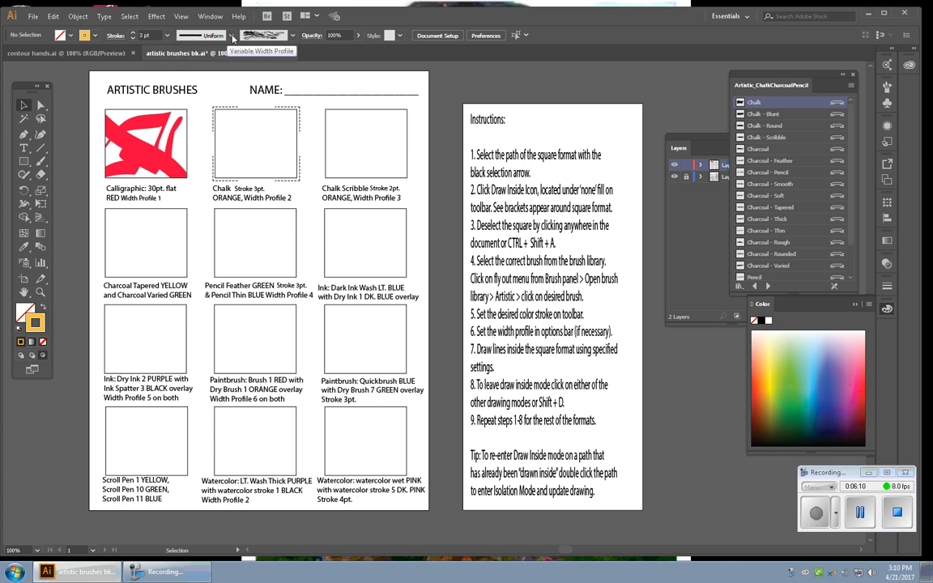
{"action": "left_click", "coordinate": [232, 36]}
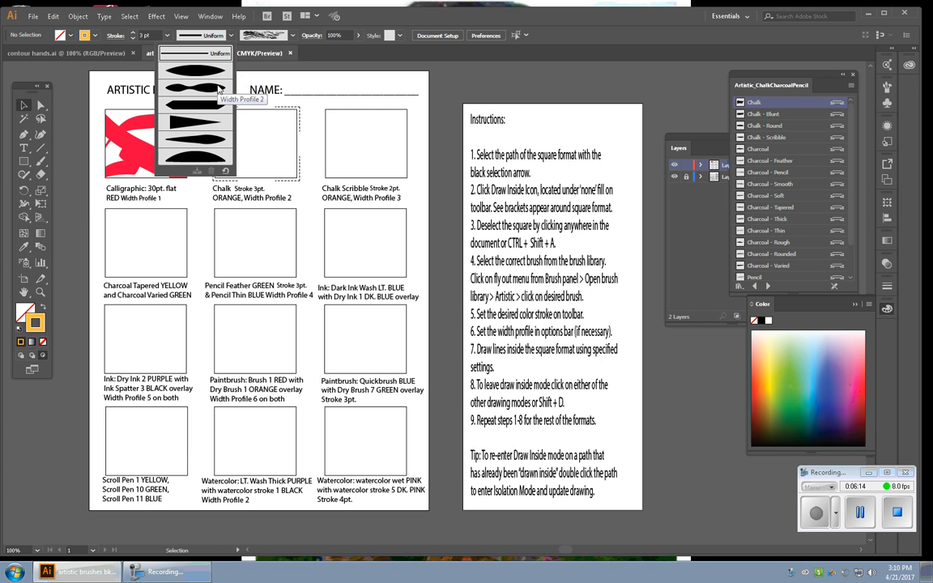
{"action": "left_click", "coordinate": [218, 89]}
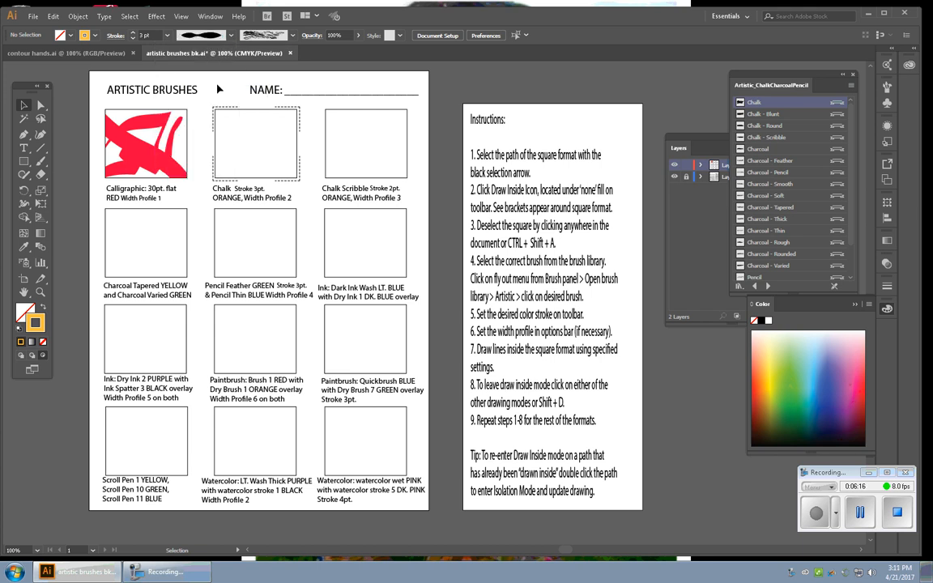
Paint orange chalk strokes inside the second square with the Paintbrush, then leave Draw Inside mode
{"action": "left_click", "coordinate": [39, 163]}
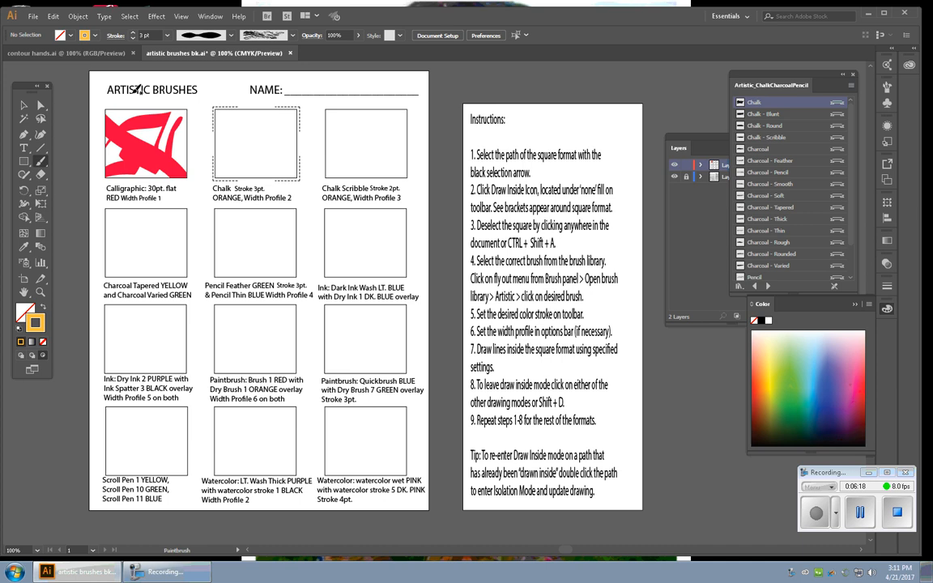
{"action": "mouse_move", "coordinate": [221, 107]}
{"action": "left_mouse_down"}
{"action": "mouse_move", "coordinate": [285, 151]}
{"action": "mouse_move", "coordinate": [287, 168]}
{"action": "mouse_move", "coordinate": [244, 166]}
{"action": "mouse_move", "coordinate": [284, 169]}
{"action": "mouse_move", "coordinate": [328, 206]}
{"action": "left_mouse_up"}
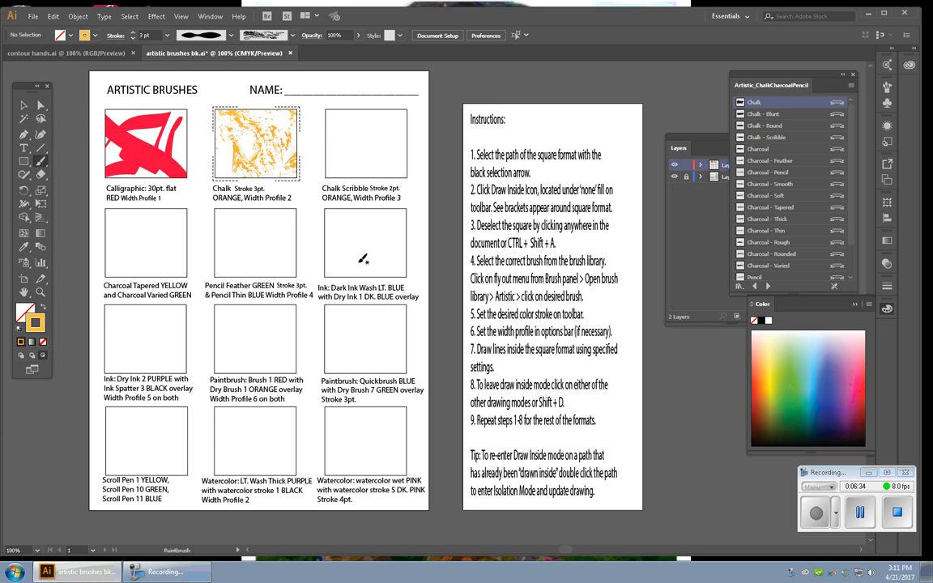
{"action": "key", "text": "shift+d"}
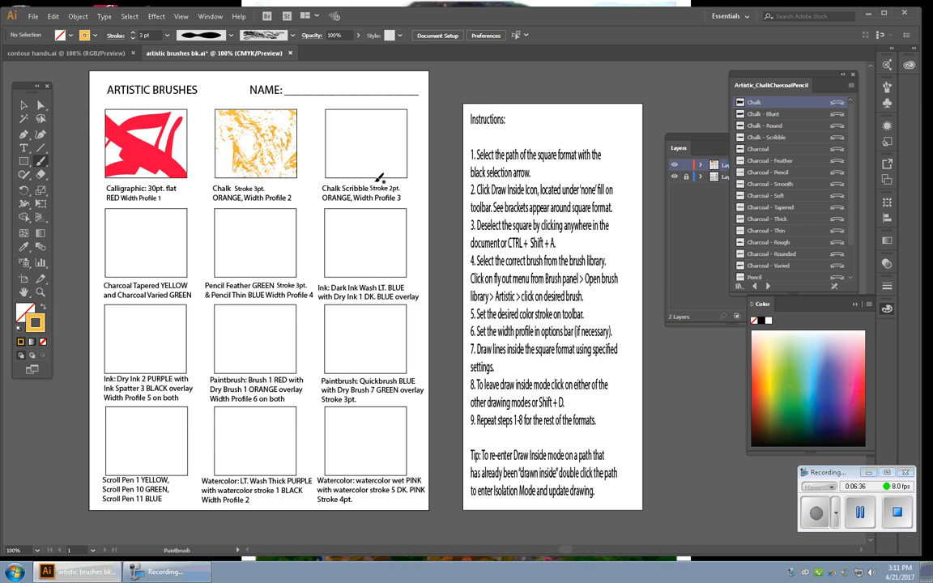
Select the third square (Chalk Scribble) and switch it to Draw Inside mode
{"action": "left_click", "coordinate": [25, 105]}
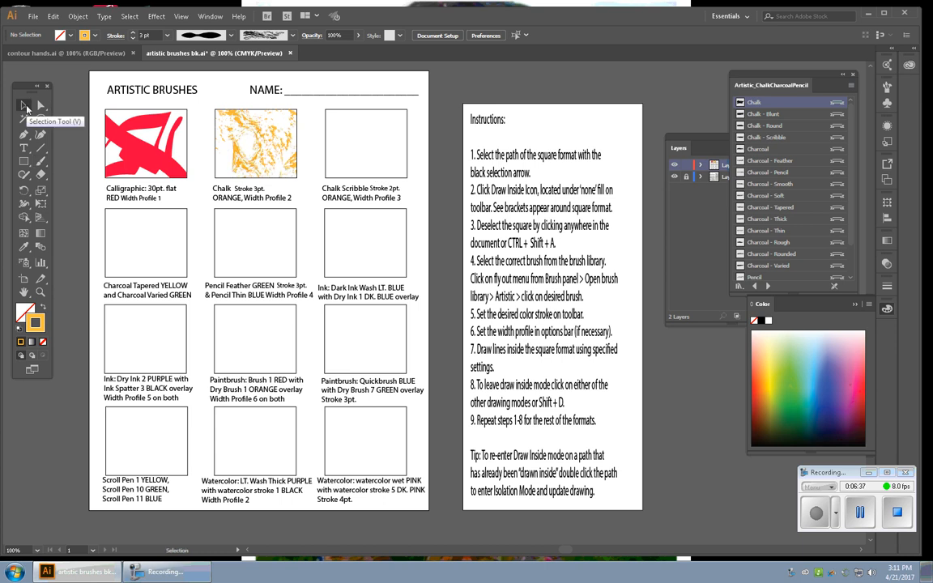
{"action": "left_click", "coordinate": [328, 141]}
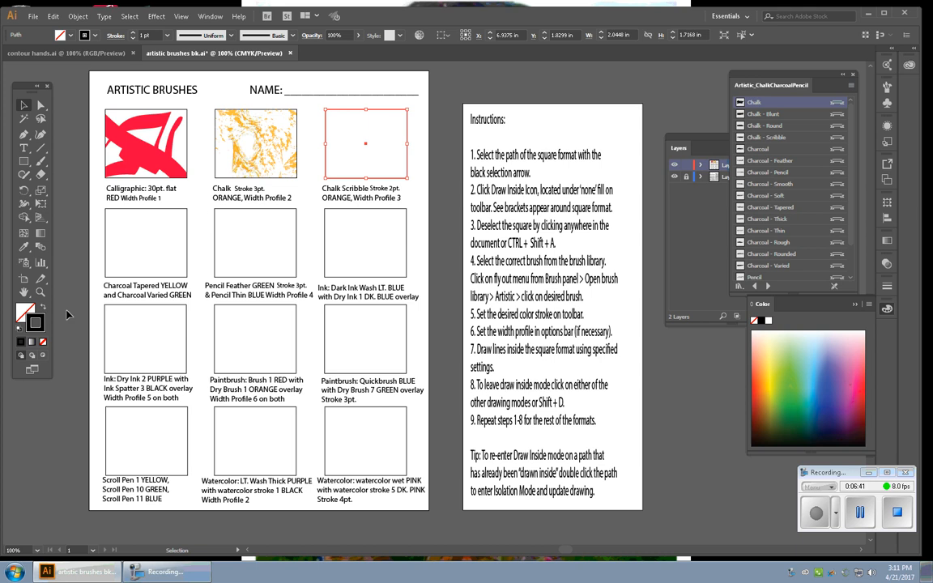
{"action": "left_click", "coordinate": [44, 356]}
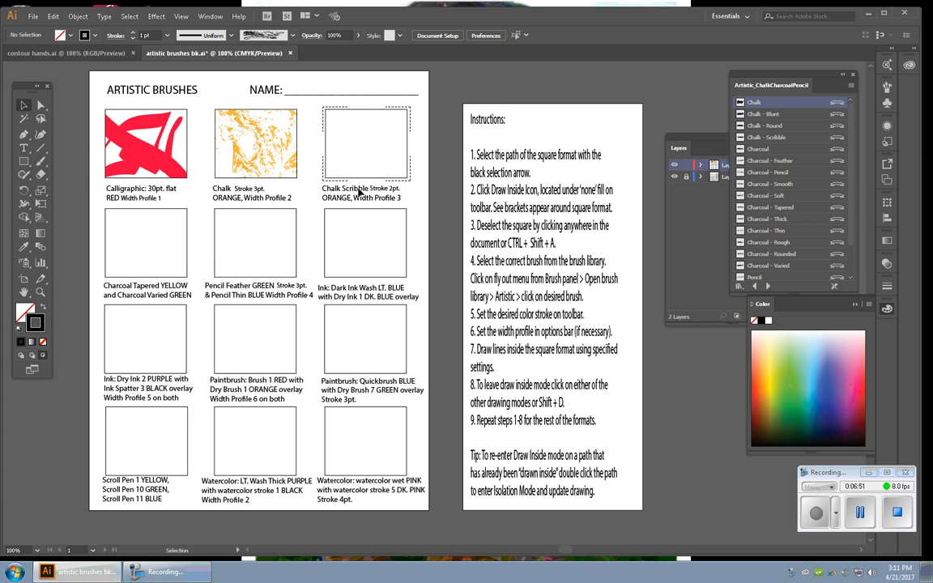
Pick the Chalk - Scribble brush and an orange stroke color from the color spectrum
{"action": "left_click", "coordinate": [767, 138]}
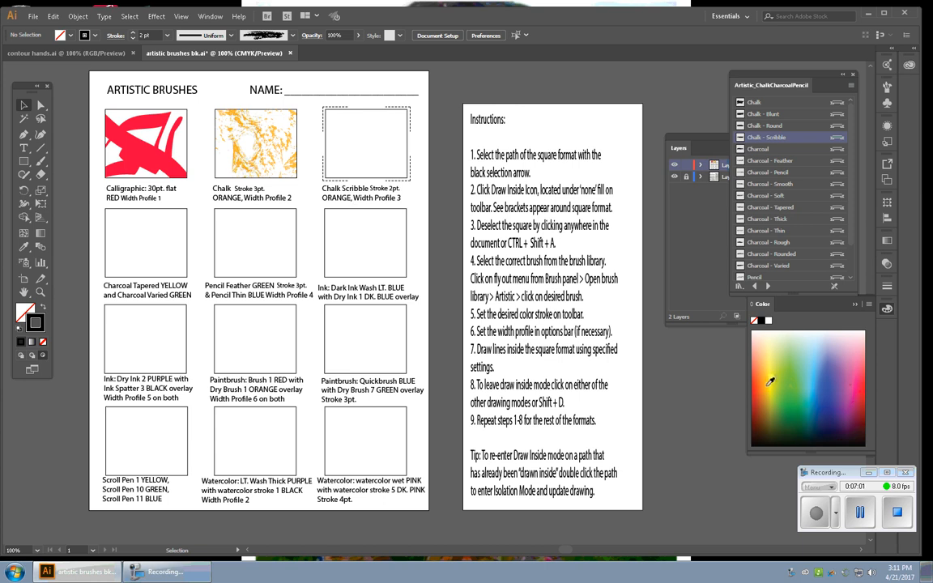
{"action": "left_click", "coordinate": [768, 384]}
{"action": "left_click", "coordinate": [765, 390]}
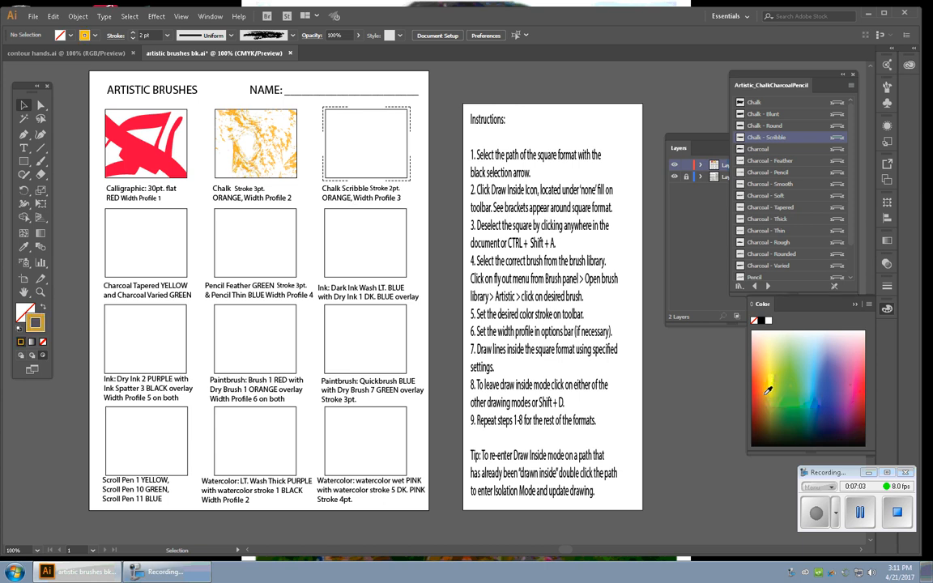
{"action": "left_click", "coordinate": [766, 375]}
{"action": "left_click", "coordinate": [763, 373]}
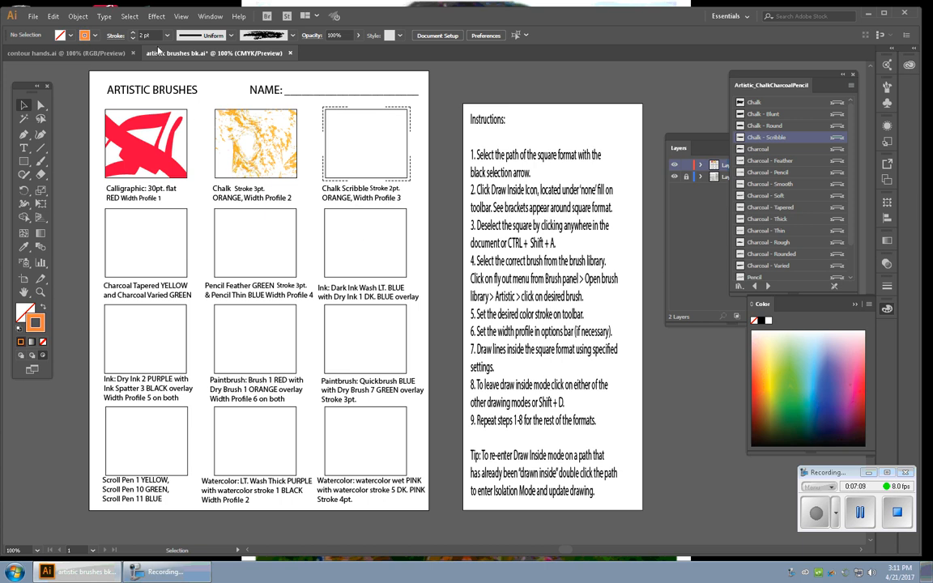
Set the variable width profile to Width Profile 3
{"action": "left_click", "coordinate": [207, 38]}
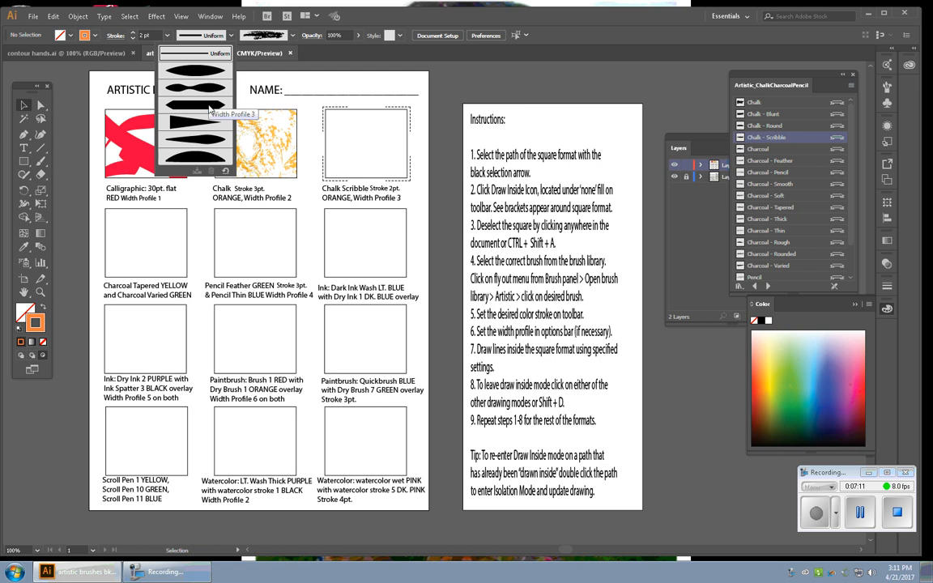
{"action": "left_click", "coordinate": [209, 107]}
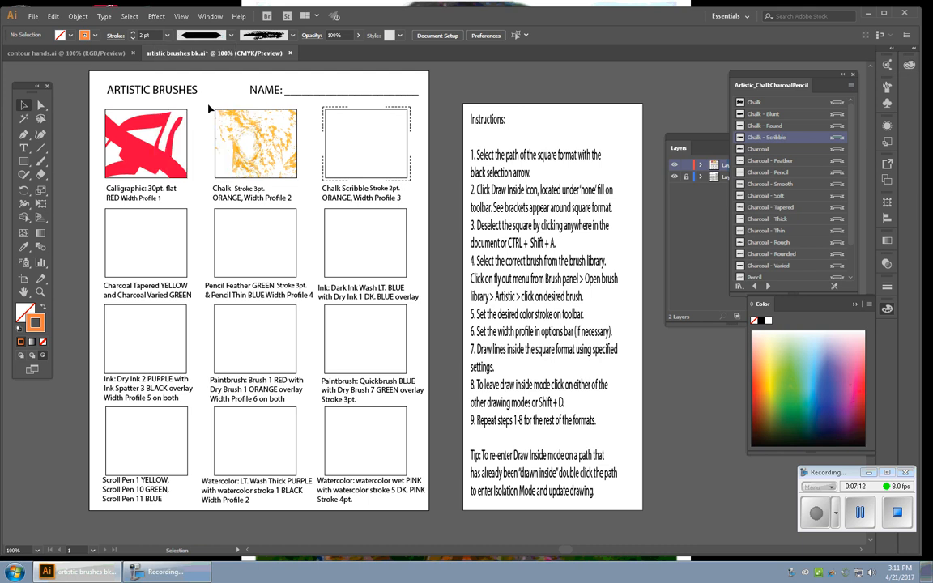
Paint several orange chalk scribble strokes inside the third square with the Paintbrush, then deselect
{"action": "left_click", "coordinate": [40, 159]}
{"action": "mouse_move", "coordinate": [333, 171]}
{"action": "left_mouse_down"}
{"action": "mouse_move", "coordinate": [364, 117]}
{"action": "mouse_move", "coordinate": [410, 130]}
{"action": "mouse_move", "coordinate": [415, 147]}
{"action": "left_mouse_up"}
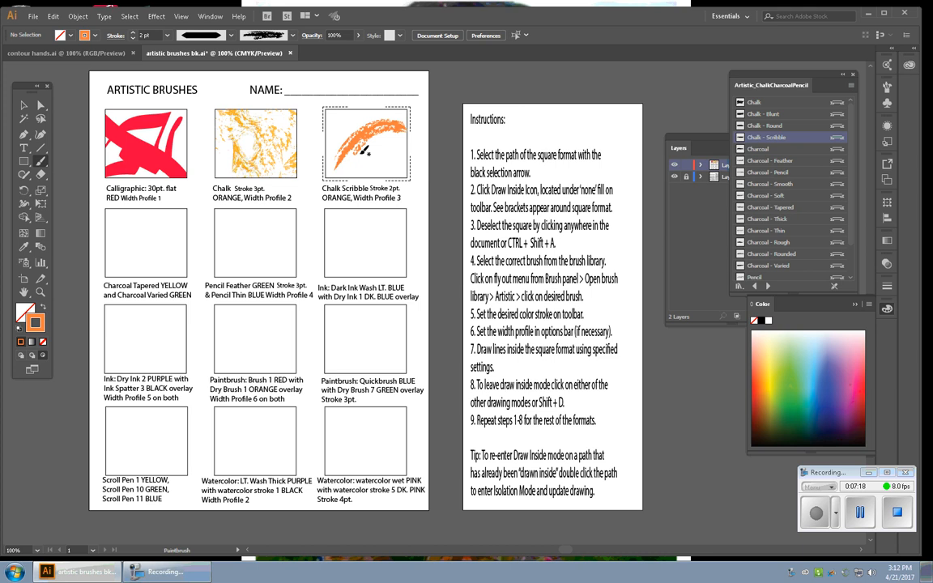
{"action": "left_click_drag", "start_coordinate": [366, 168], "coordinate": [364, 93]}
{"action": "left_click_drag", "start_coordinate": [392, 154], "coordinate": [368, 169]}
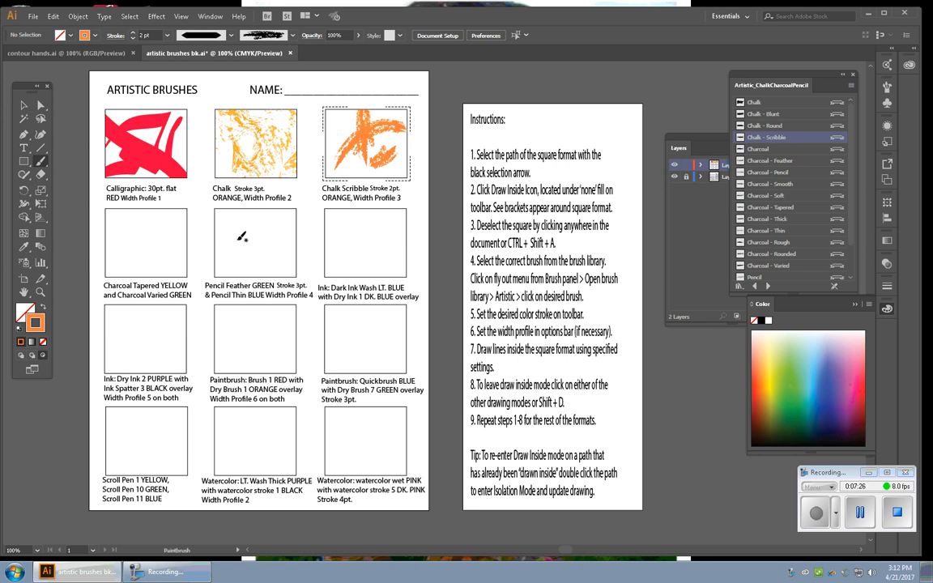
{"action": "key", "text": "ctrl+shift+a"}
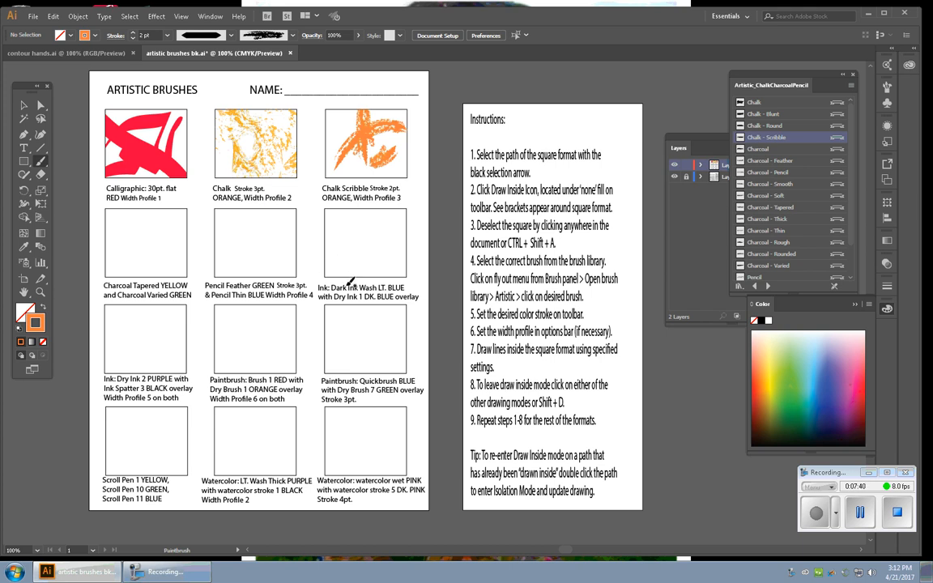
Select the sixth square (Ink: Dark Ink Wash) and switch it to Draw Inside mode, then deselect it
{"action": "left_click", "coordinate": [23, 106]}
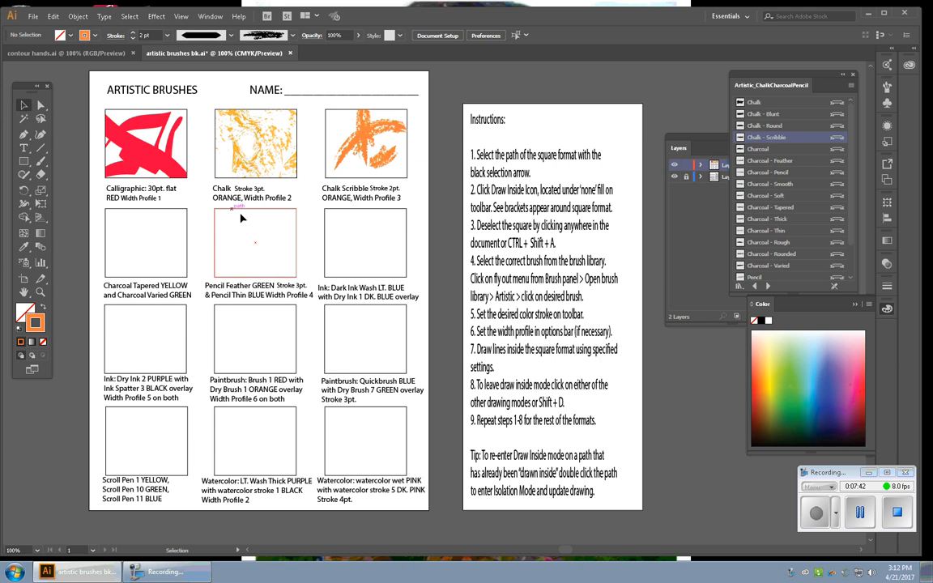
{"action": "left_click", "coordinate": [326, 272]}
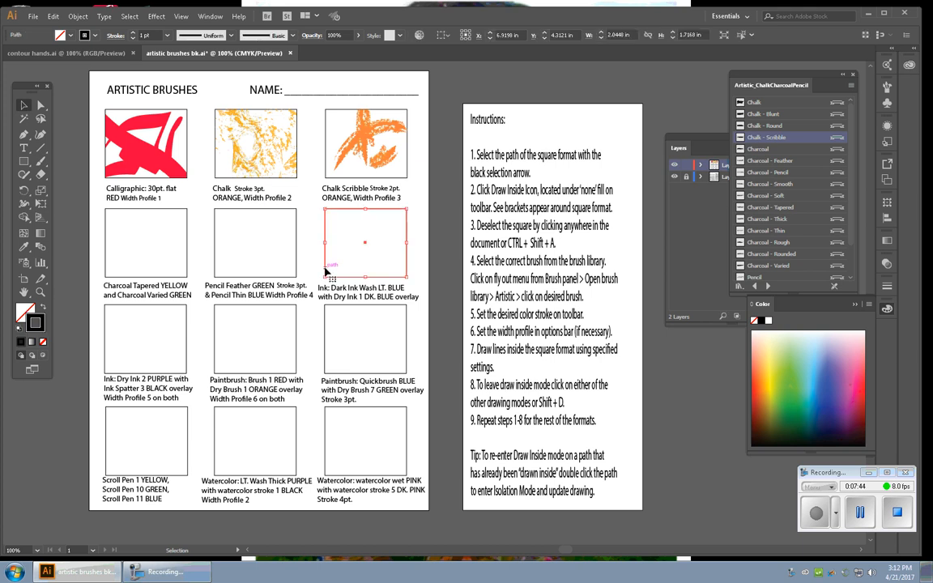
{"action": "left_click", "coordinate": [44, 356]}
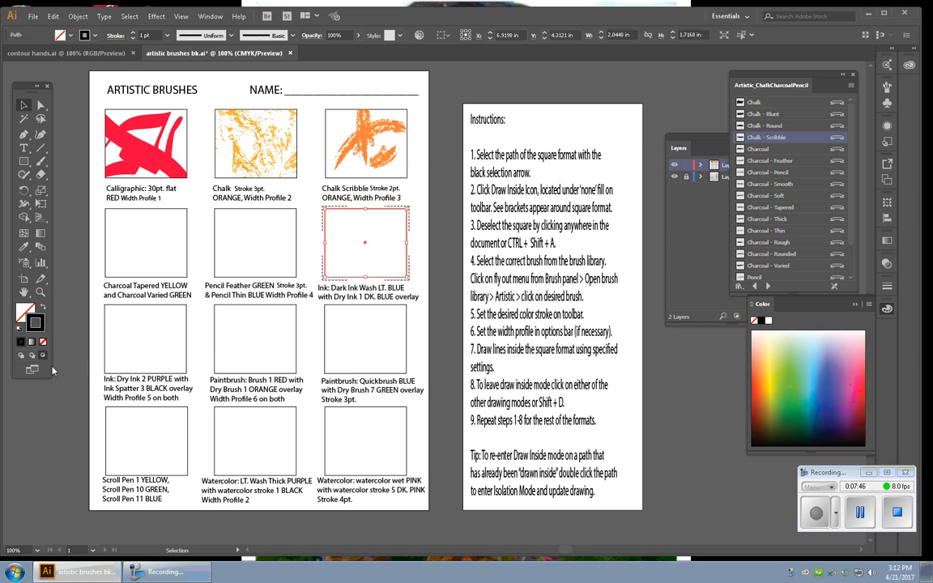
{"action": "left_click", "coordinate": [61, 434]}
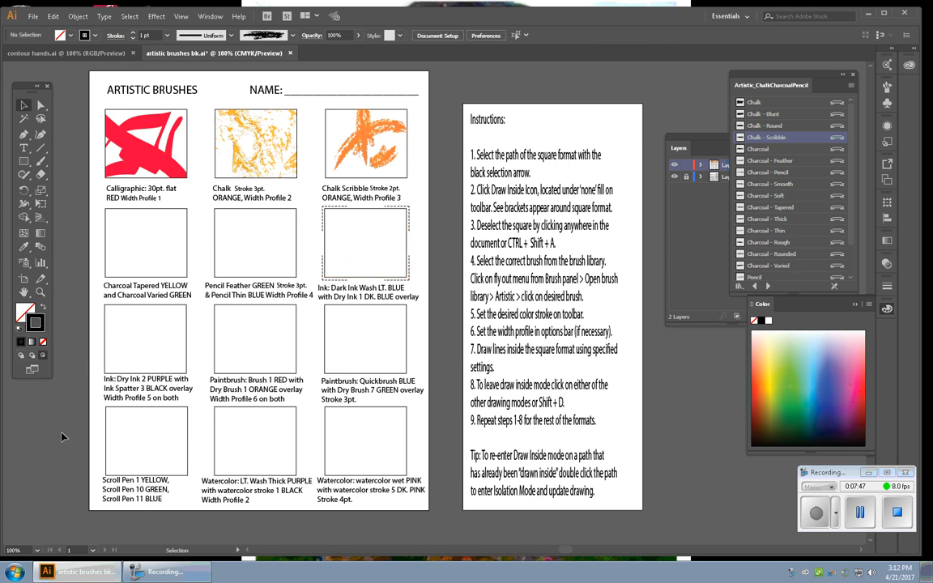
Switch to the Artistic_Ink brush library, pick Dark Ink Wash, and set a light blue stroke color
{"action": "left_click", "coordinate": [769, 288]}
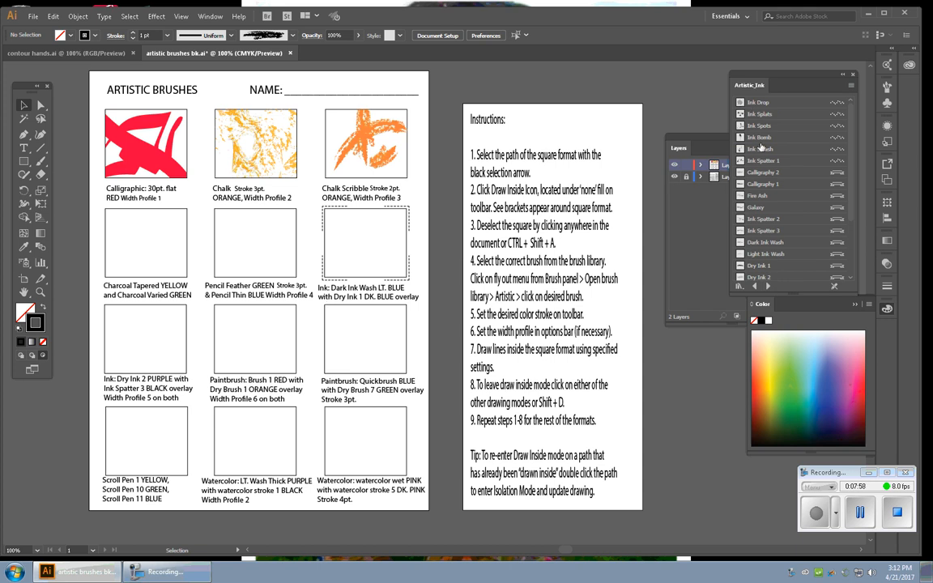
{"action": "left_click", "coordinate": [766, 243]}
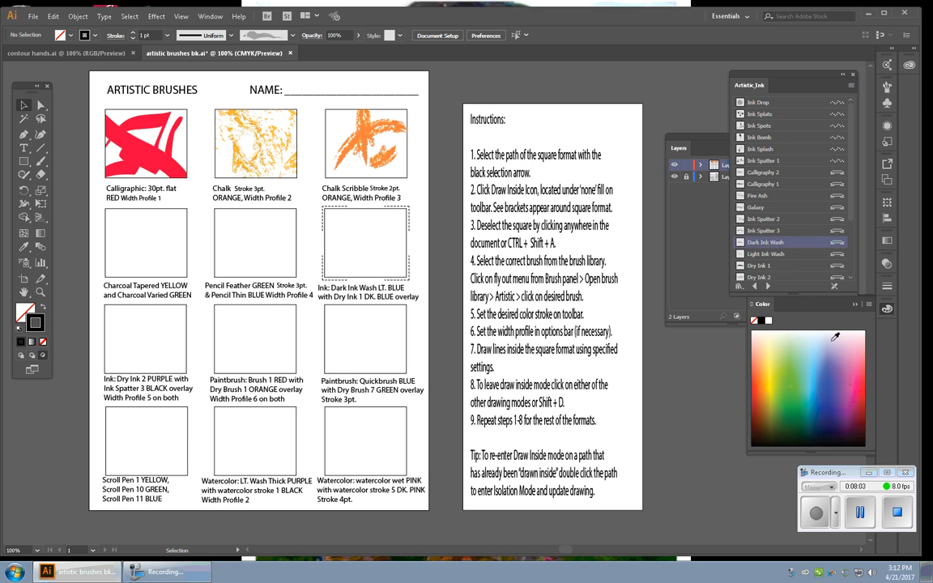
{"action": "left_click", "coordinate": [816, 369]}
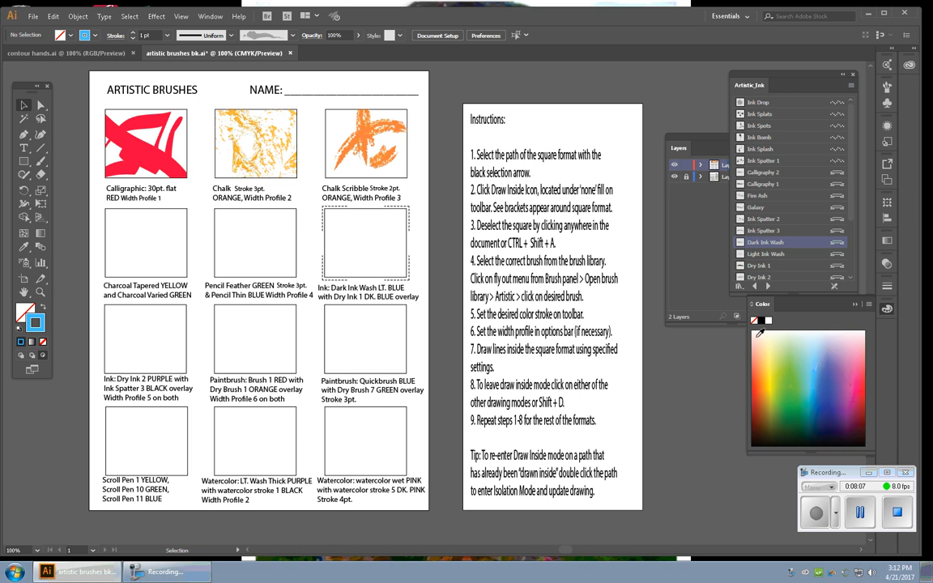
Paint light blue Dark Ink Wash strokes inside the sixth square with the Paintbrush
{"action": "left_click", "coordinate": [40, 161]}
{"action": "mouse_move", "coordinate": [330, 209]}
{"action": "left_mouse_down"}
{"action": "mouse_move", "coordinate": [351, 260]}
{"action": "mouse_move", "coordinate": [325, 280]}
{"action": "mouse_move", "coordinate": [348, 221]}
{"action": "mouse_move", "coordinate": [367, 248]}
{"action": "mouse_move", "coordinate": [415, 244]}
{"action": "mouse_move", "coordinate": [211, 239]}
{"action": "mouse_move", "coordinate": [362, 243]}
{"action": "mouse_move", "coordinate": [388, 235]}
{"action": "mouse_move", "coordinate": [391, 263]}
{"action": "mouse_move", "coordinate": [326, 214]}
{"action": "mouse_move", "coordinate": [354, 234]}
{"action": "left_mouse_up"}
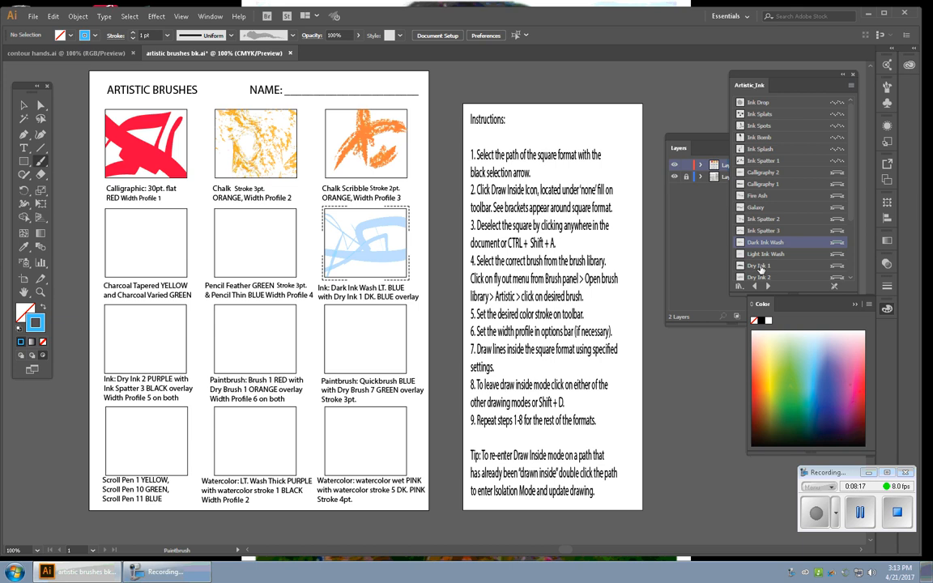
Pick the Dry Ink 1 brush, paint dark blue overlay strokes in the sixth square, then leave Draw Inside mode
{"action": "left_click", "coordinate": [771, 267]}
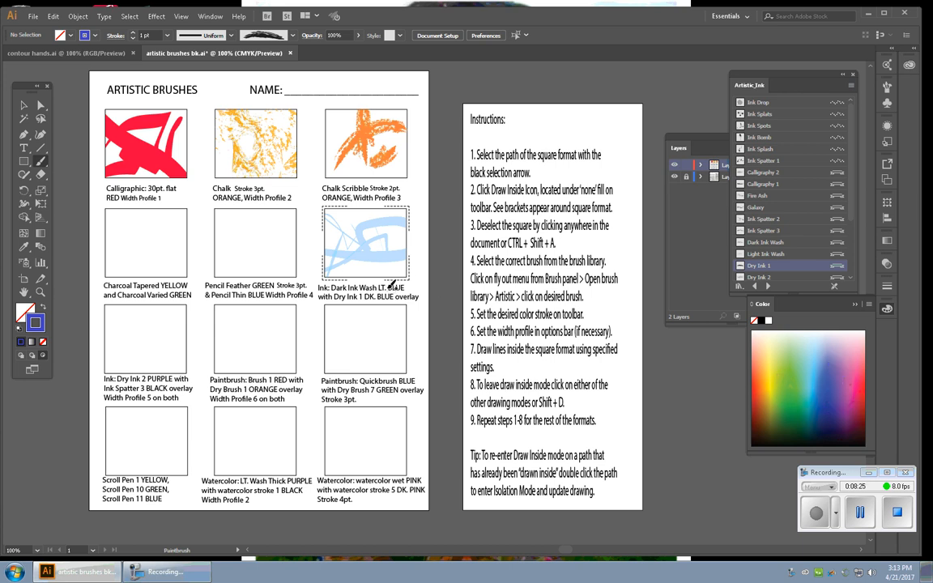
{"action": "mouse_move", "coordinate": [388, 291]}
{"action": "left_mouse_down"}
{"action": "mouse_move", "coordinate": [375, 214]}
{"action": "mouse_move", "coordinate": [362, 279]}
{"action": "mouse_move", "coordinate": [334, 212]}
{"action": "mouse_move", "coordinate": [327, 275]}
{"action": "left_mouse_up"}
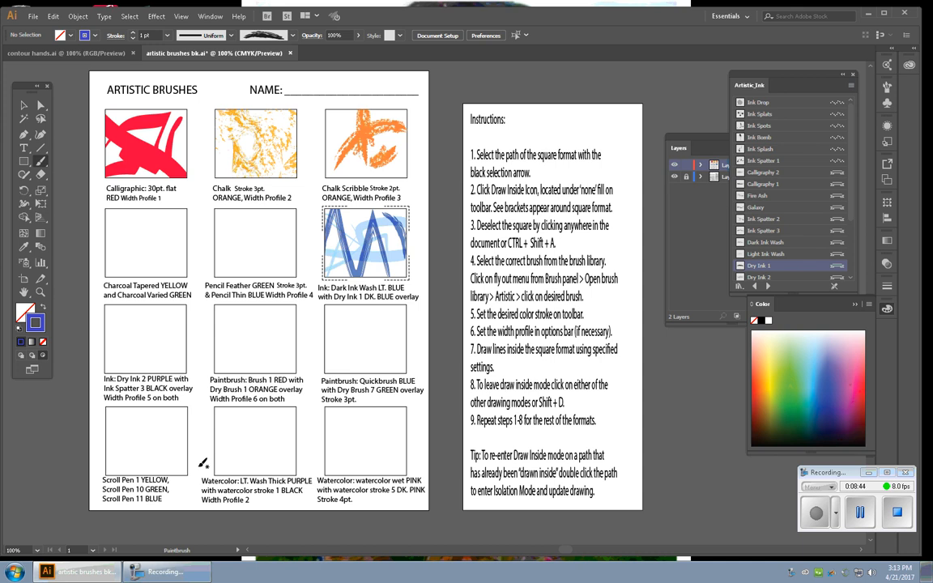
{"action": "key", "text": "shift+d"}
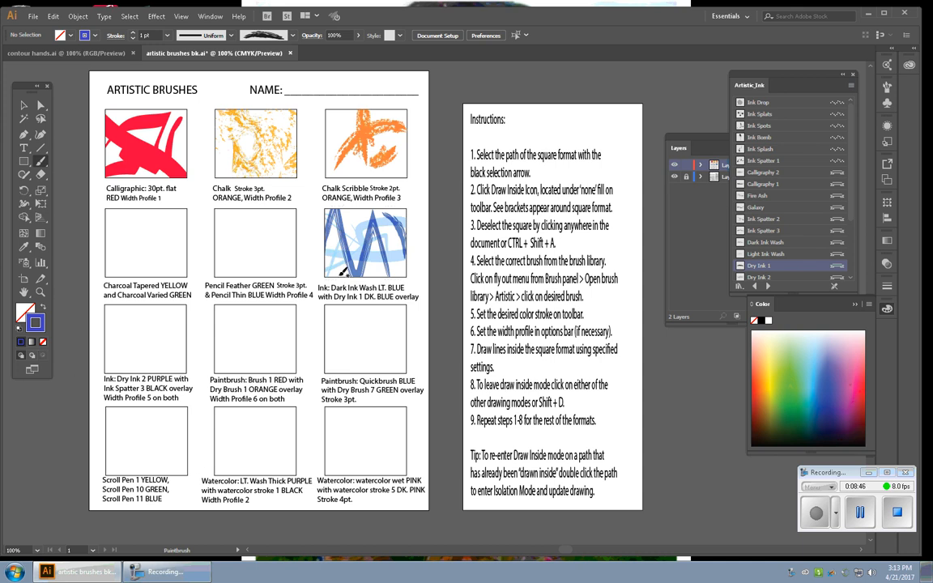